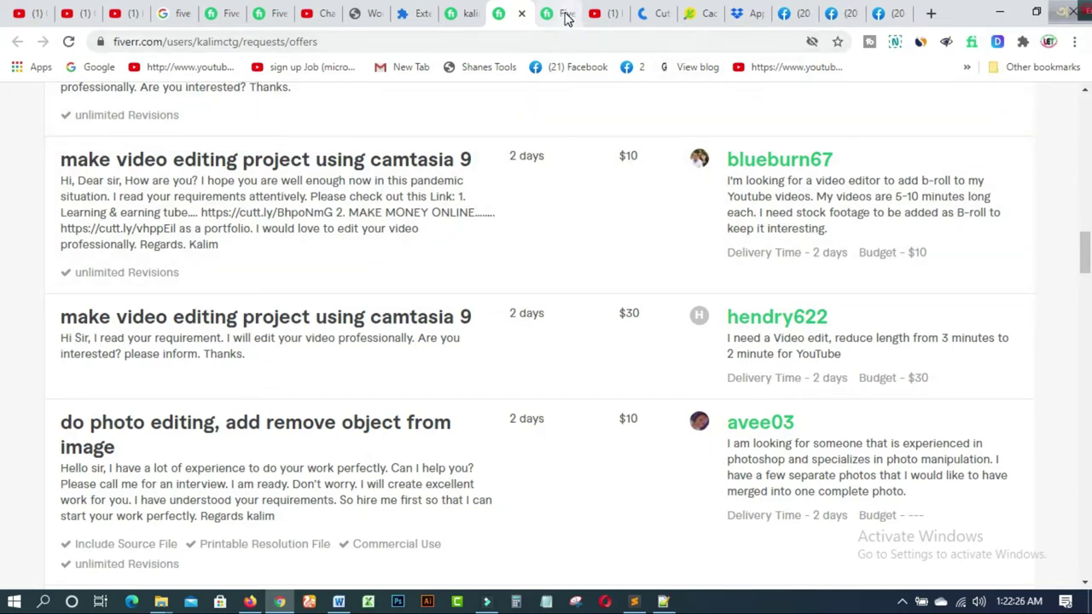
Step: Review the Fiverr client conversation, the seller profile with its active gigs, and the learning & earning tube YouTube channel
left_click(565, 17)
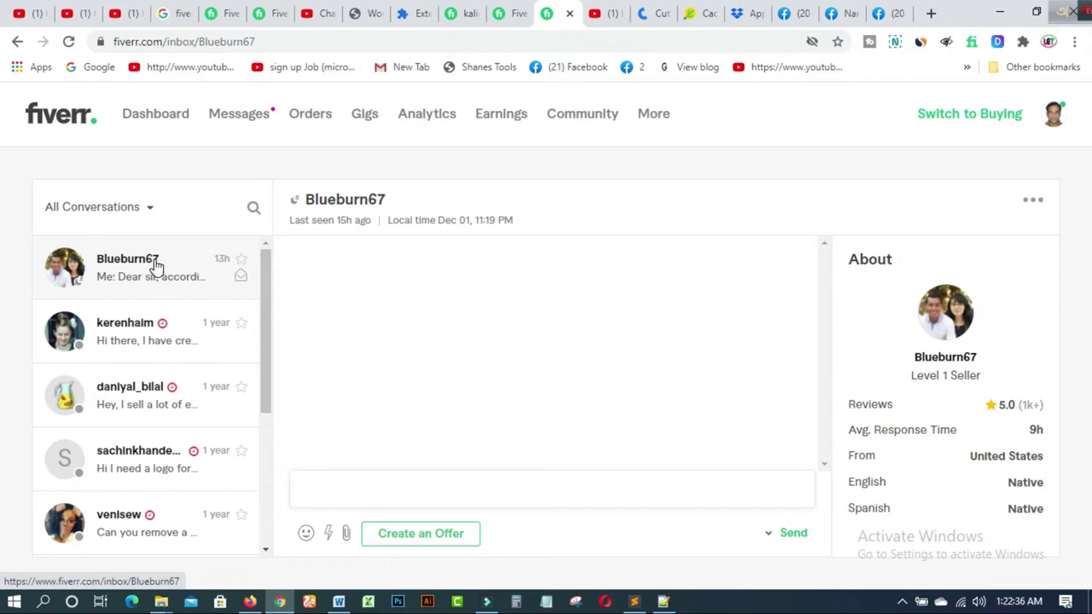
left_click(465, 19)
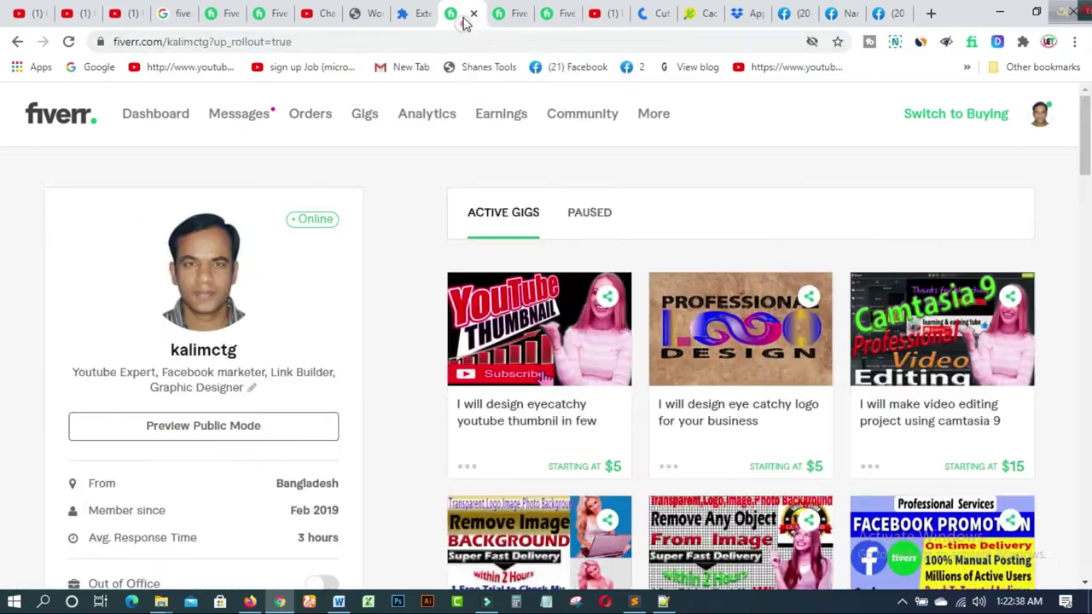
mouse_move(1087, 150)
left_mouse_down()
mouse_move(1087, 188)
mouse_move(1088, 138)
left_mouse_up()
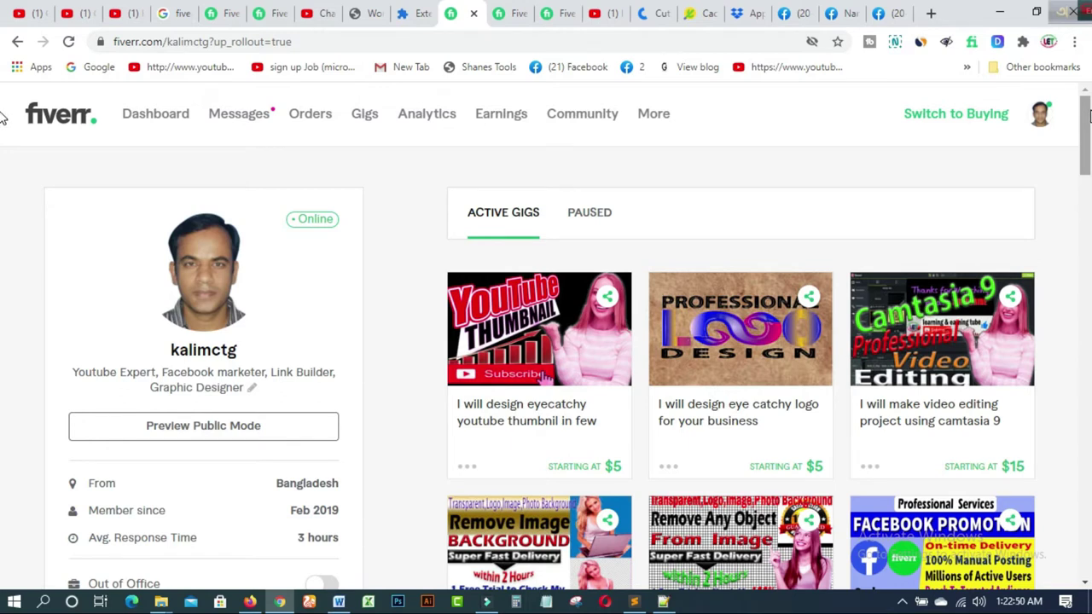
left_click_drag(255, 348, 170, 347)
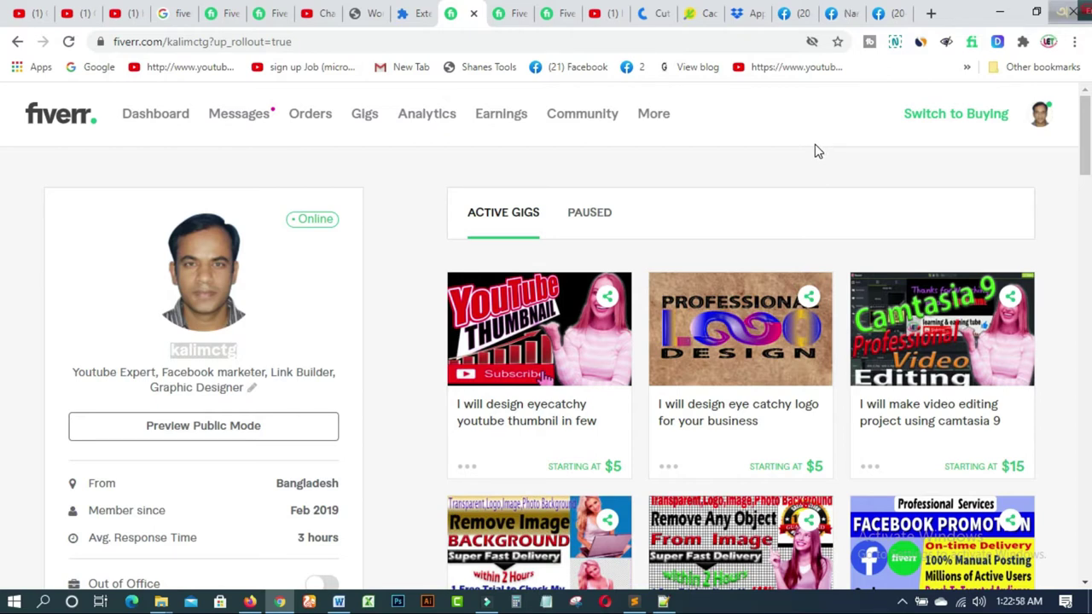
left_click(602, 13)
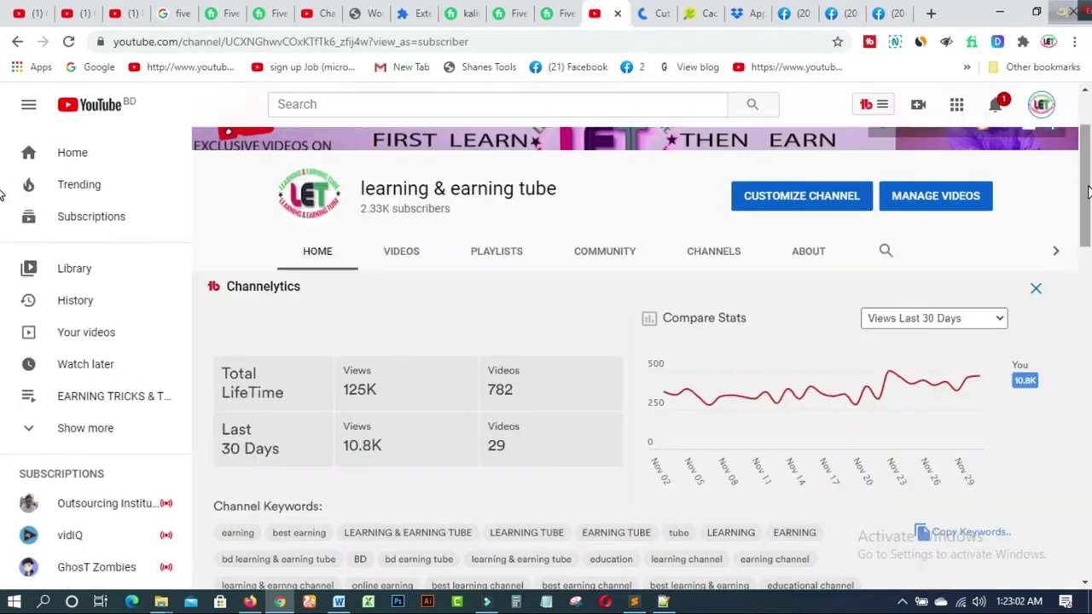
scroll(1088, 192, "up", 2)
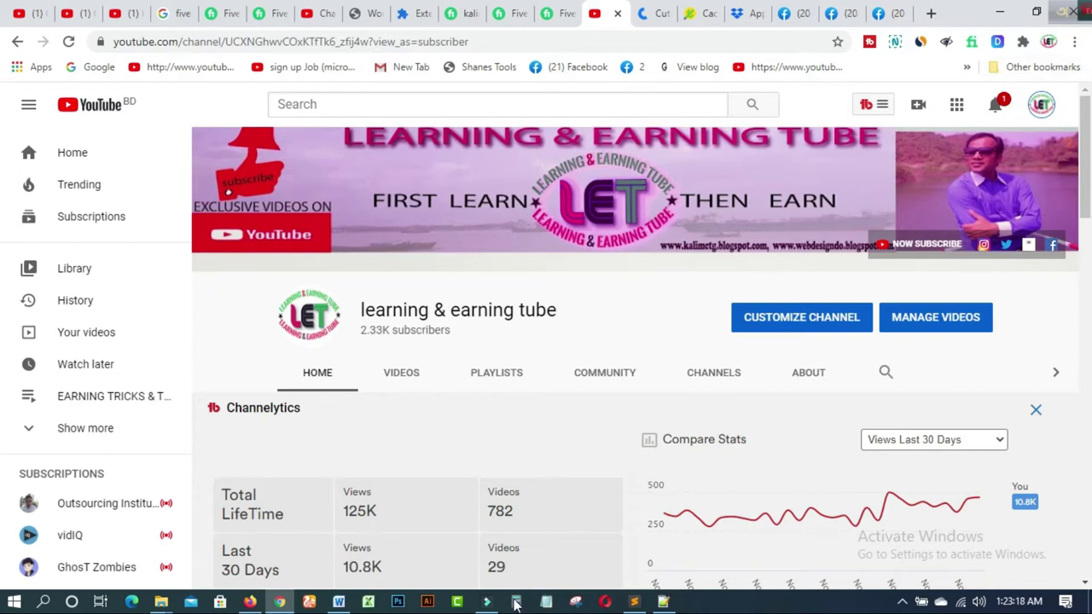
Step: Switch to Filmora9, play the finished COFFEE B ROLL sample sequence, and scrub through it before returning to the start
mouse_move(487, 601)
left_click(491, 569)
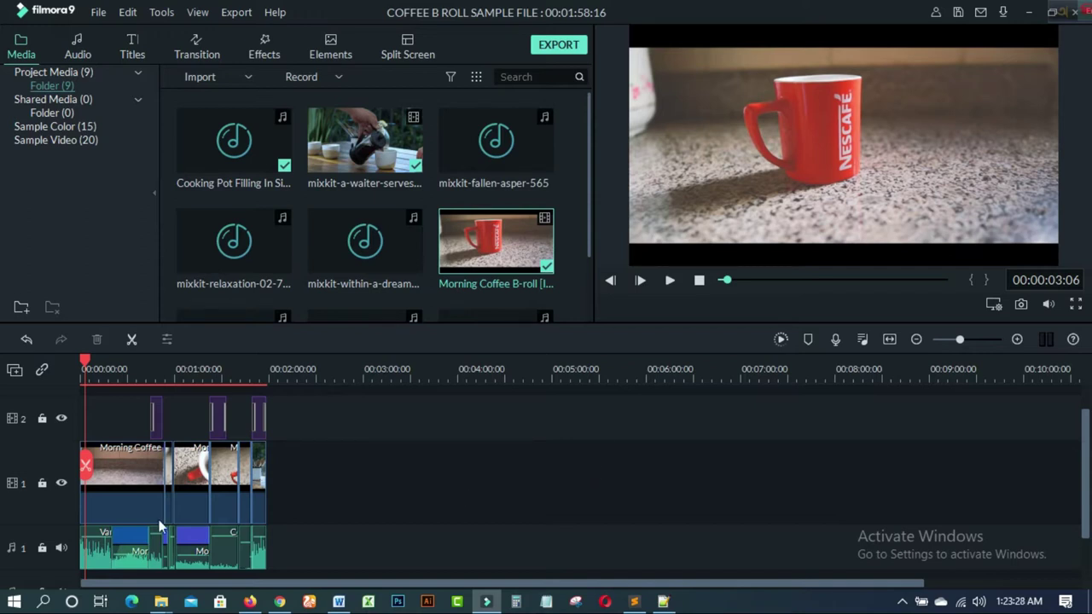
left_click(669, 281)
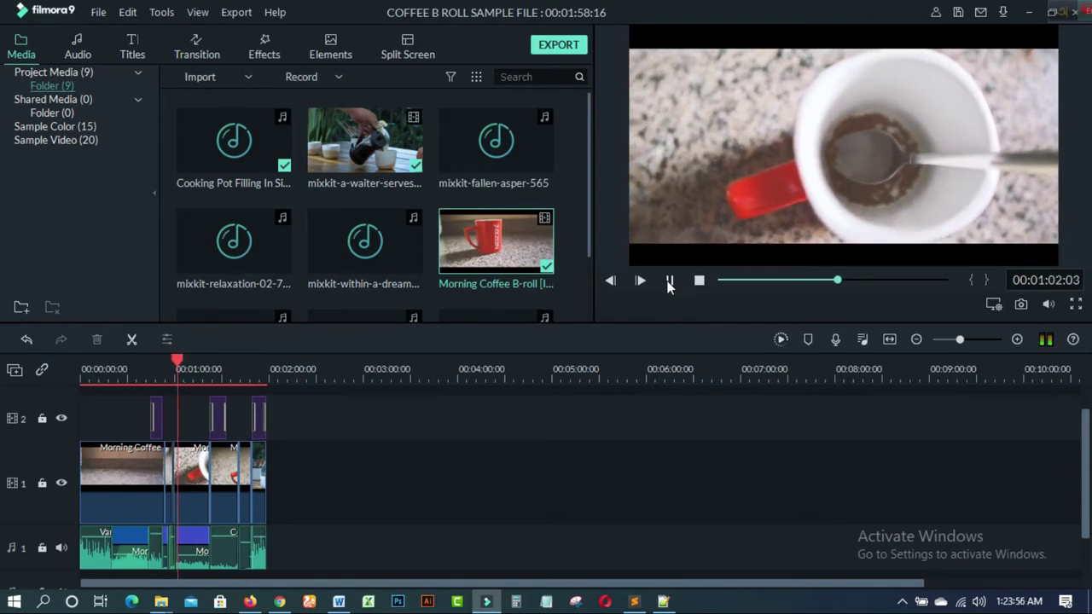
left_click(670, 281)
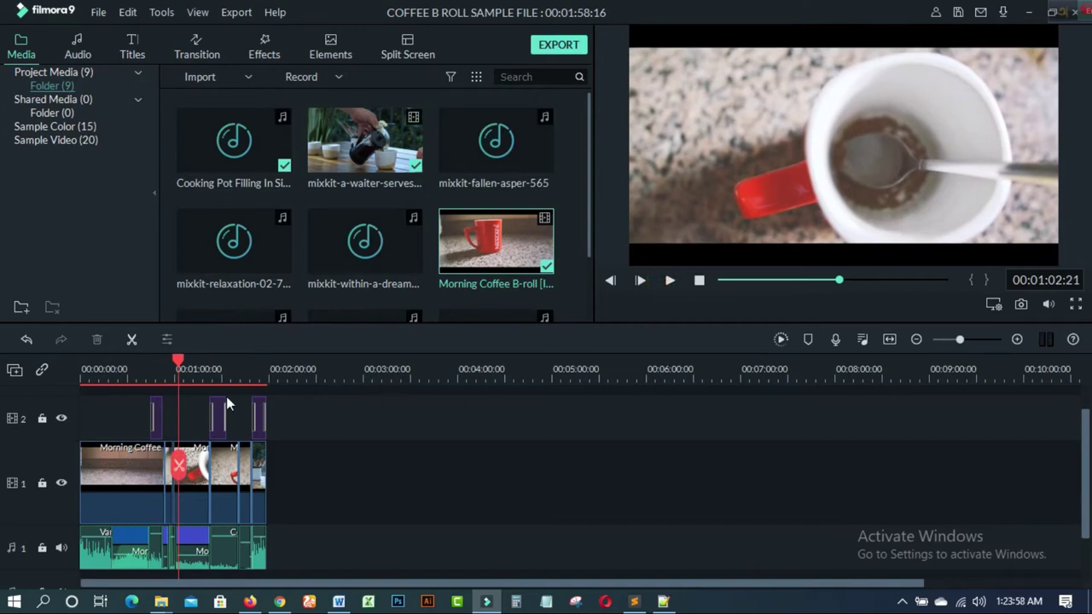
left_click(112, 367)
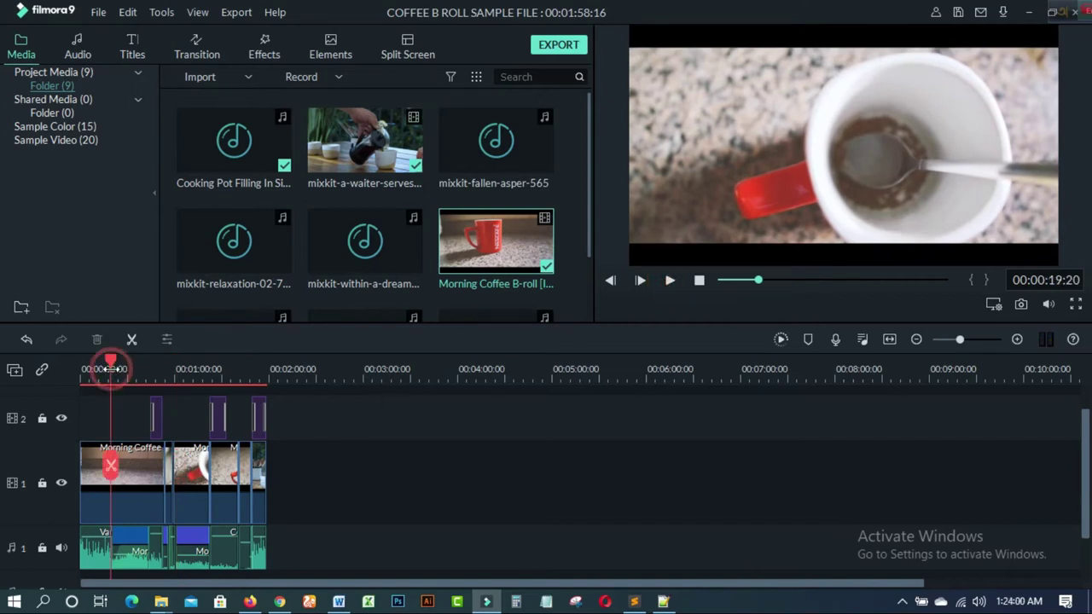
left_click_drag(110, 363, 216, 368)
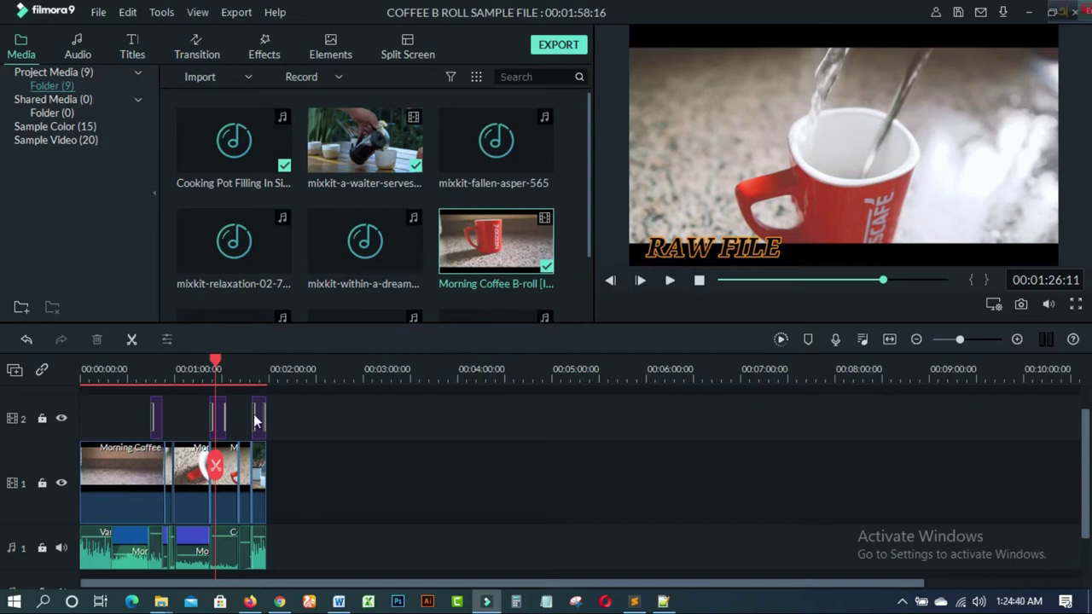
left_click_drag(214, 362, 44, 373)
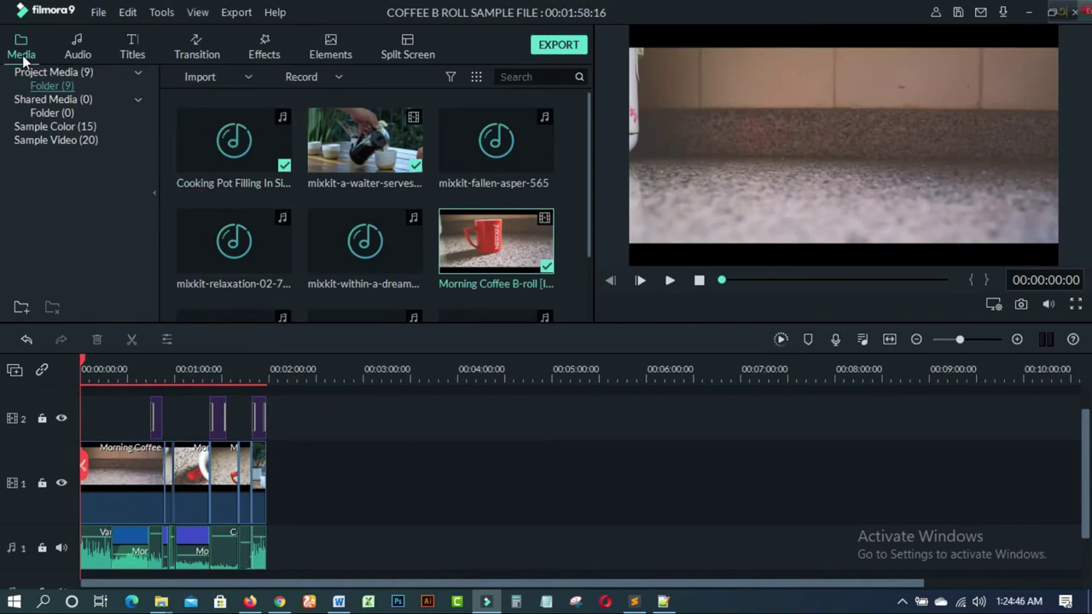
left_click(99, 15)
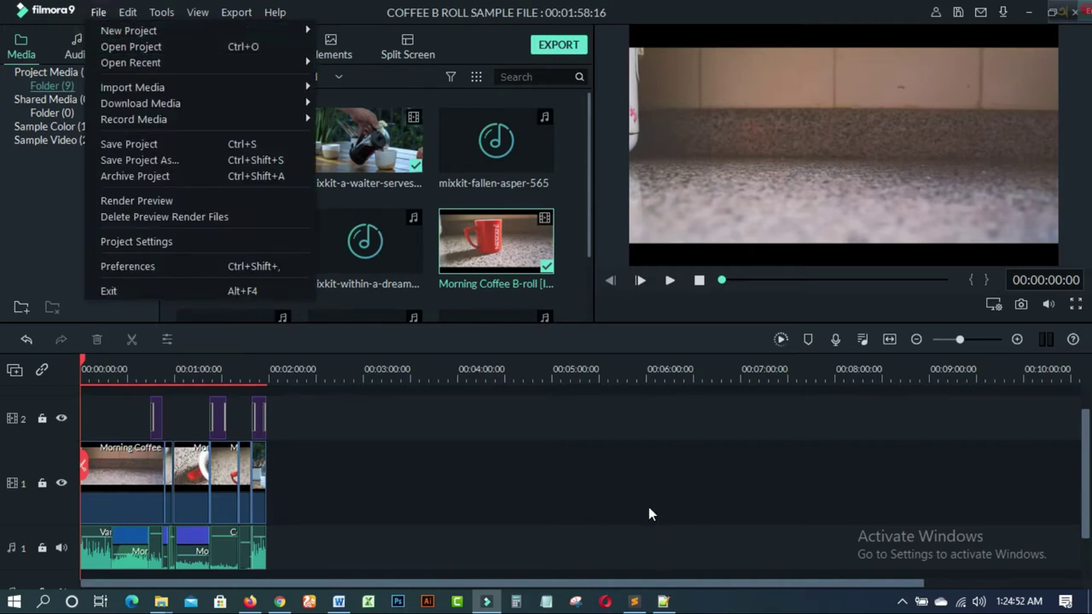
left_click(591, 243)
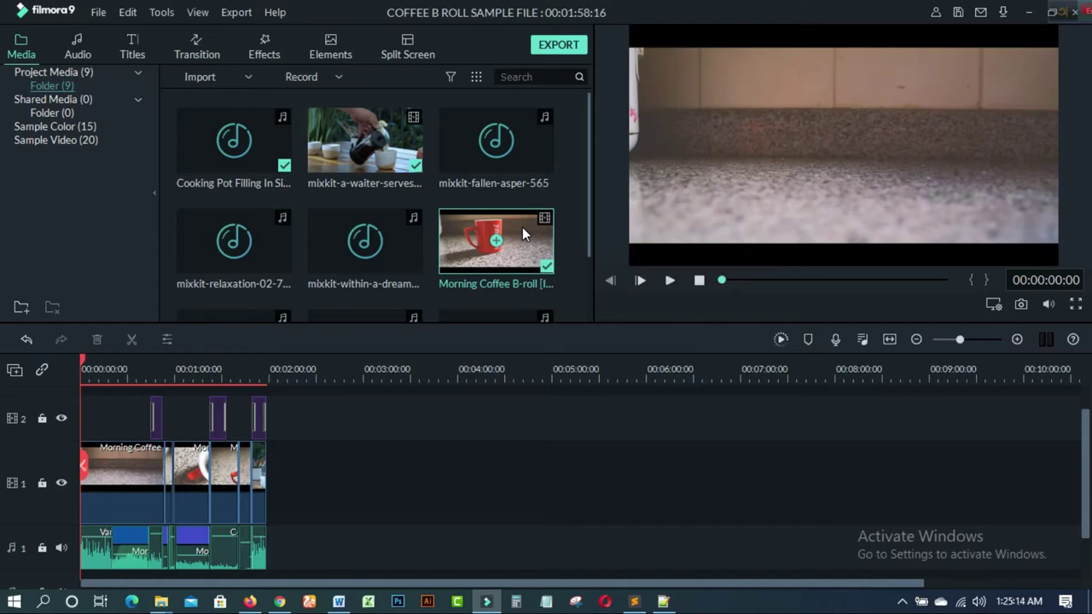
Step: Add the Morning Coffee B-roll clip to video track 1 just before 00:04:00:00 and place the mixkit-a-waiter-serves clip directly after it
left_click_drag(522, 227, 470, 490)
left_click_drag(570, 482, 548, 483)
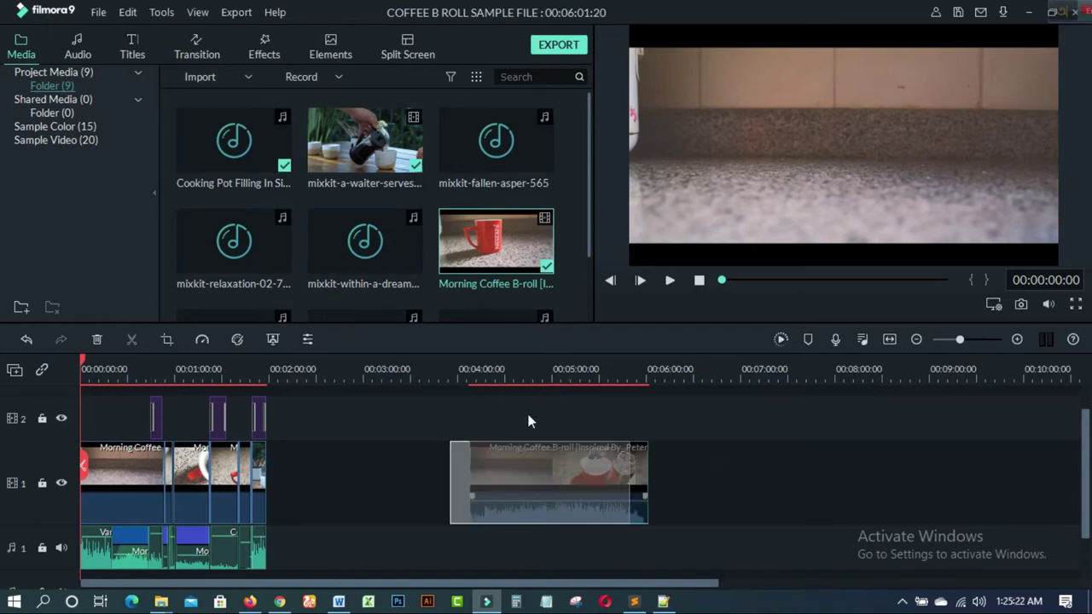
left_click_drag(384, 145, 628, 486)
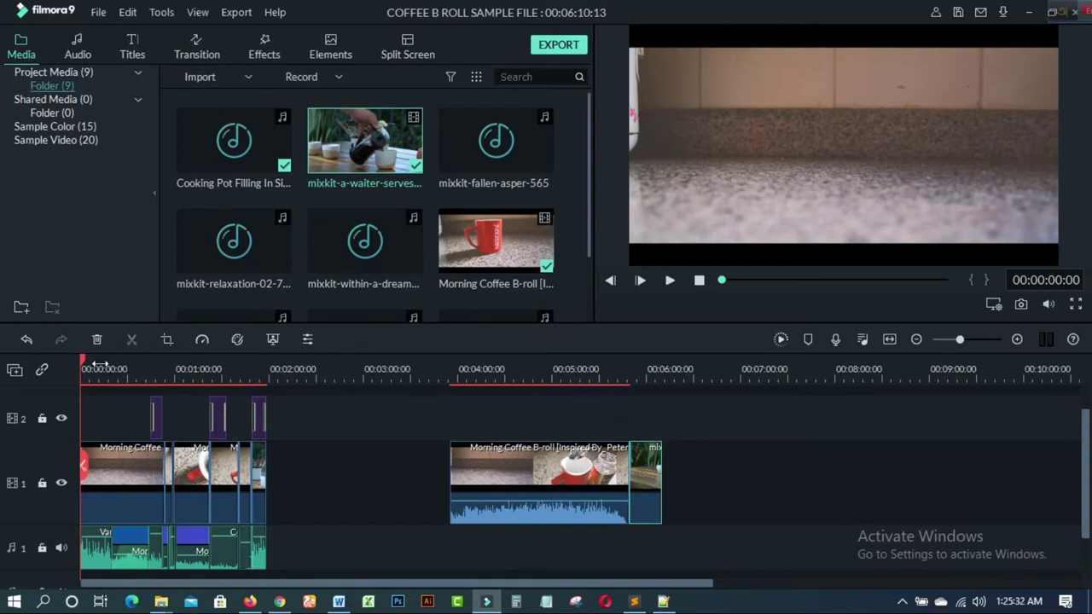
Step: Find the shot of coffee being spooned into the mug and split the newly added Morning Coffee clip at 00:04:39:01
scroll(116, 358, "up", 5)
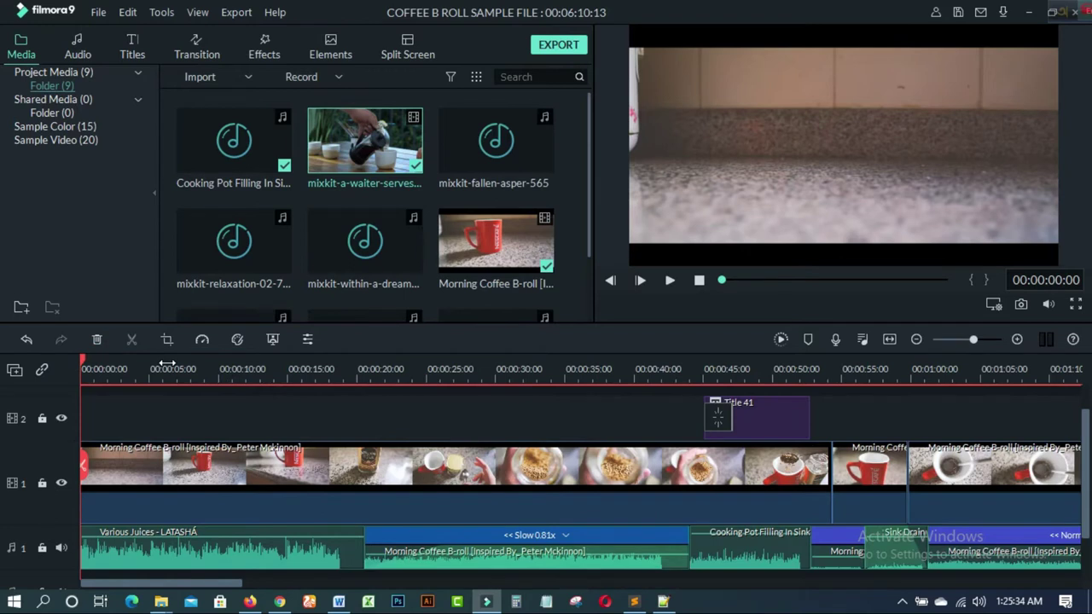
left_click(916, 340)
left_click(916, 340)
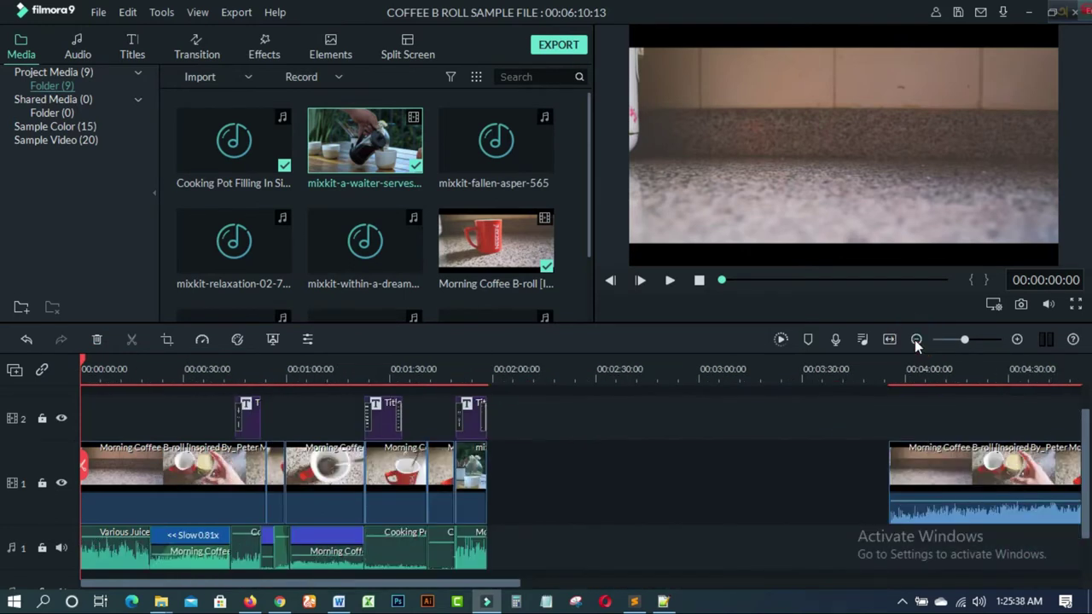
left_click(915, 340)
left_click(84, 360)
left_click_drag(90, 364, 462, 403)
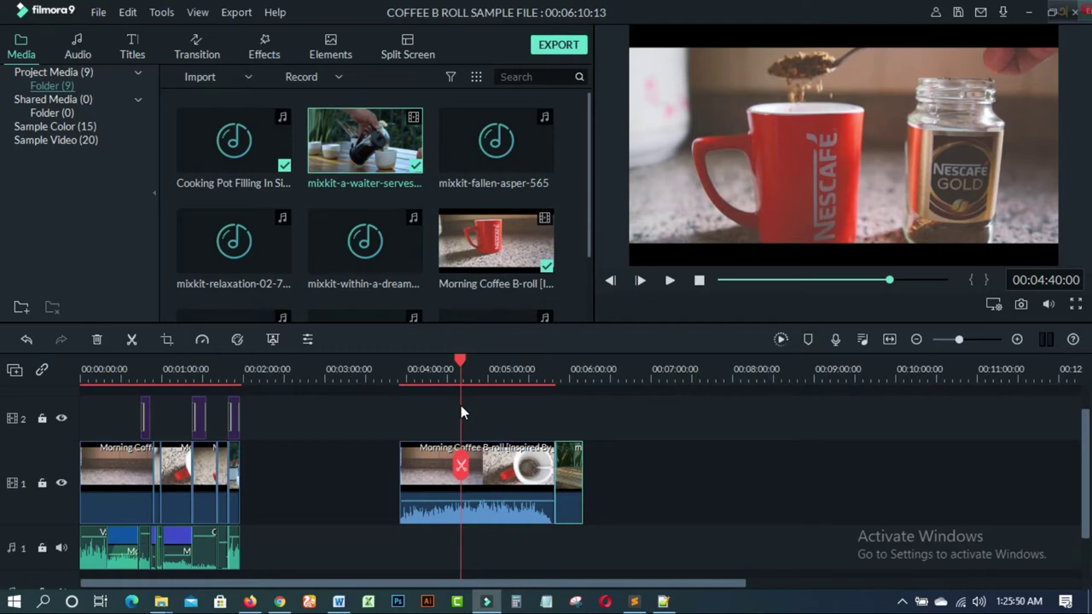
left_click_drag(461, 406, 459, 406)
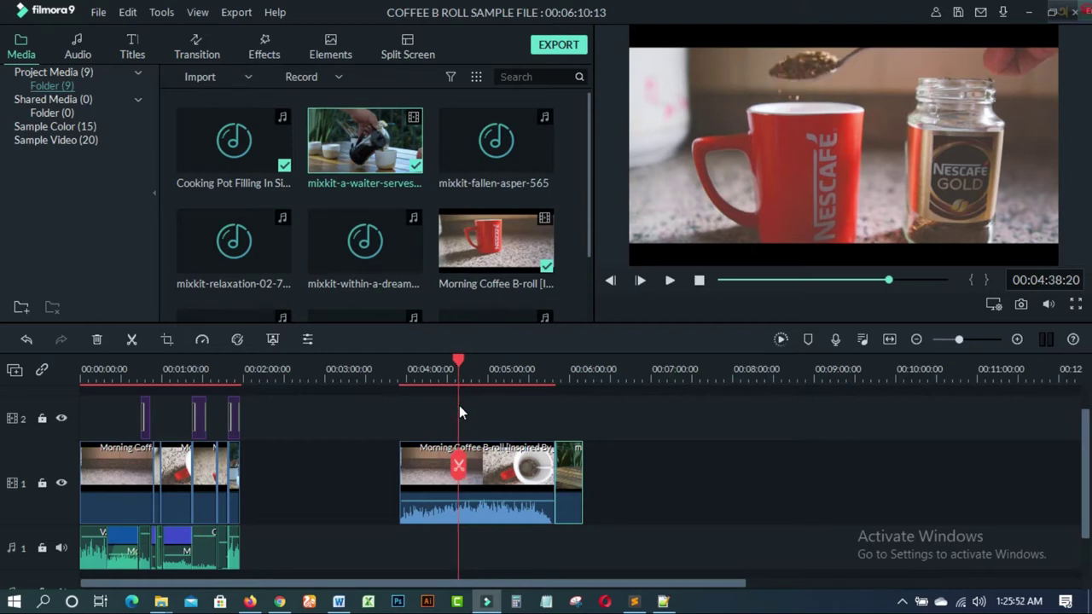
left_click_drag(459, 406, 458, 406)
left_click_drag(459, 407, 457, 408)
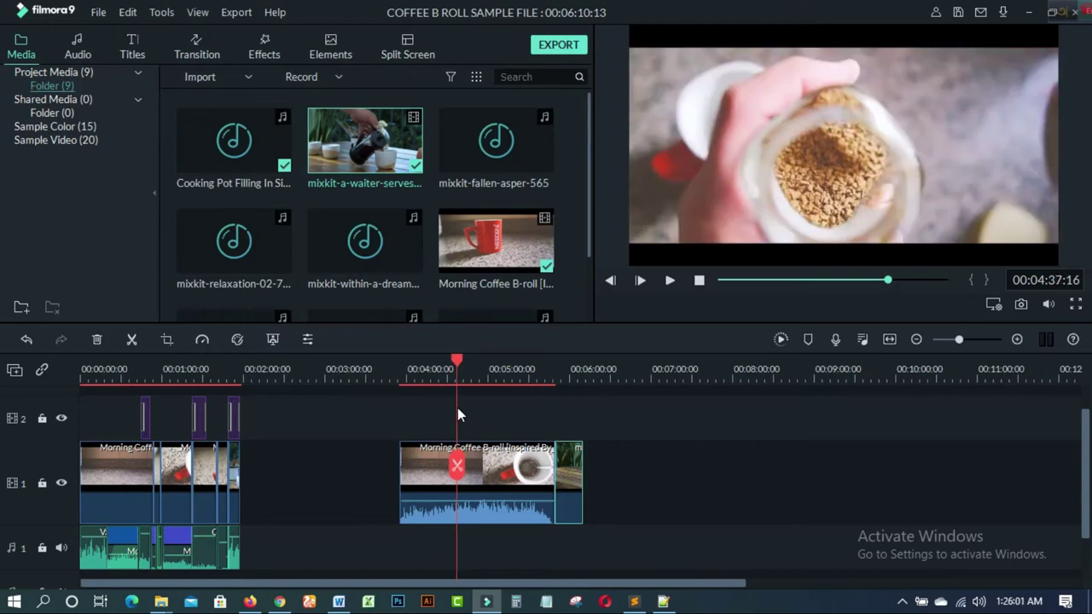
left_click(670, 280)
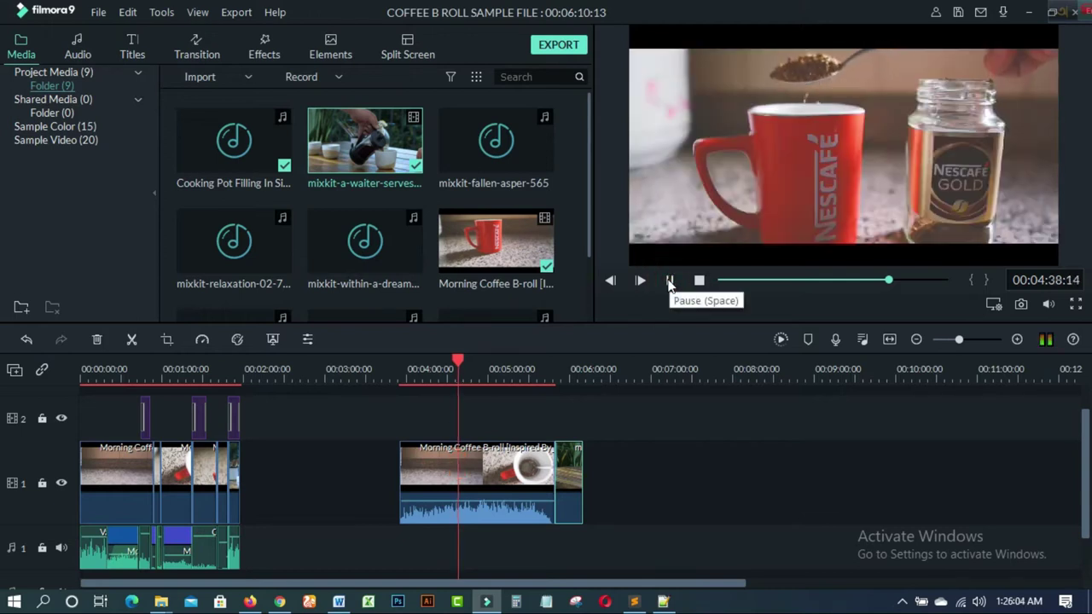
left_click(669, 280)
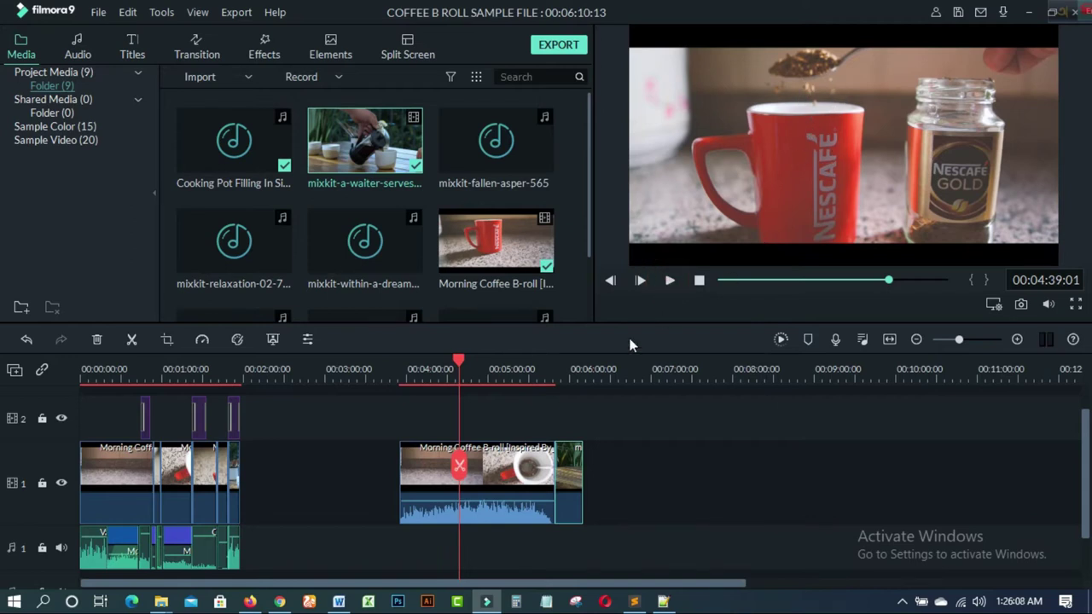
left_click(458, 467)
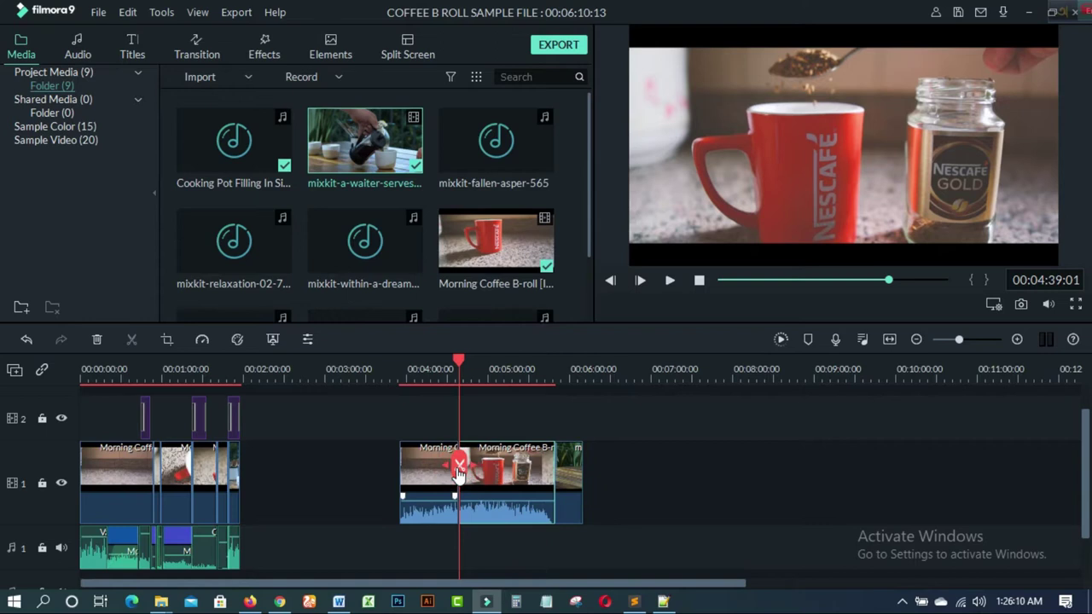
Step: Add the Cooking Pot Filling In Sink audio to audio track 1 beneath the second Morning Coffee segment and trim it to that segment's end
left_click_drag(459, 362, 481, 371)
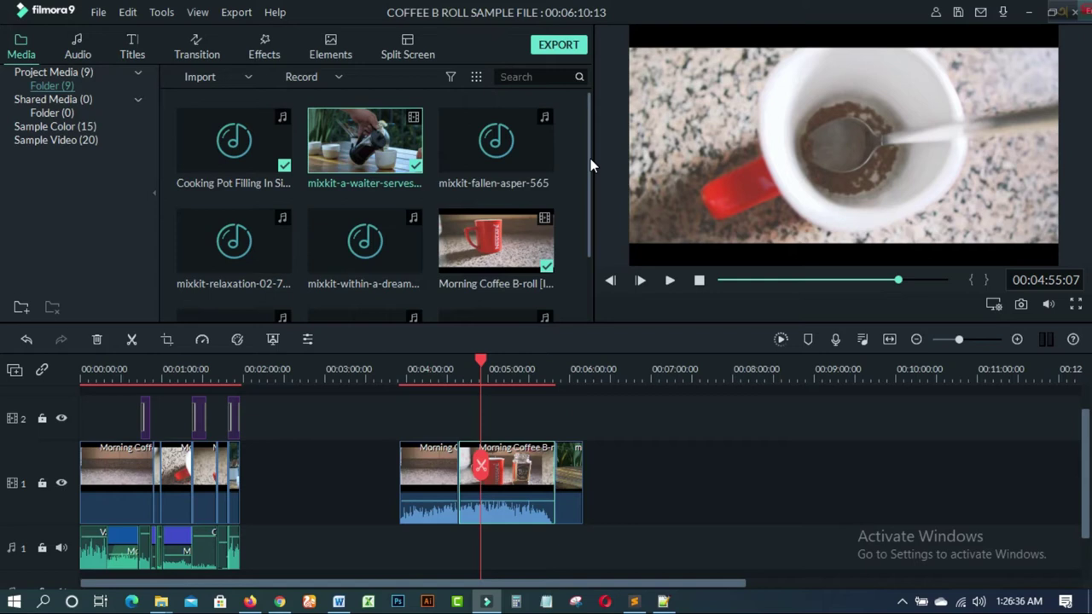
left_click_drag(237, 135, 458, 559)
mouse_move(740, 531)
left_mouse_down()
mouse_move(597, 531)
mouse_move(741, 532)
left_mouse_up()
left_click(744, 550)
double_click(649, 556)
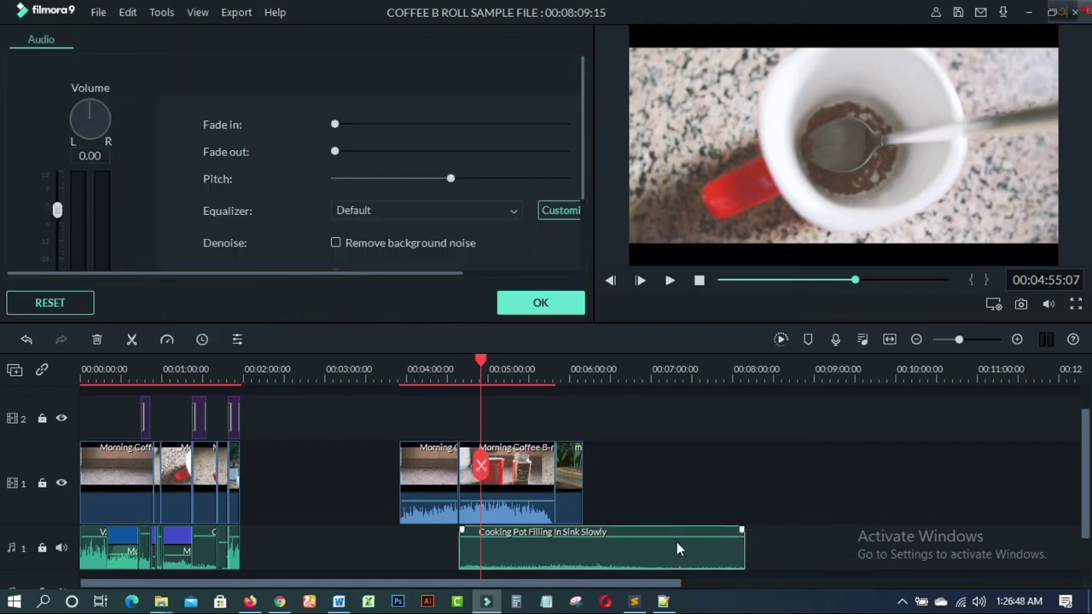
left_click(548, 305)
left_click_drag(744, 550, 555, 550)
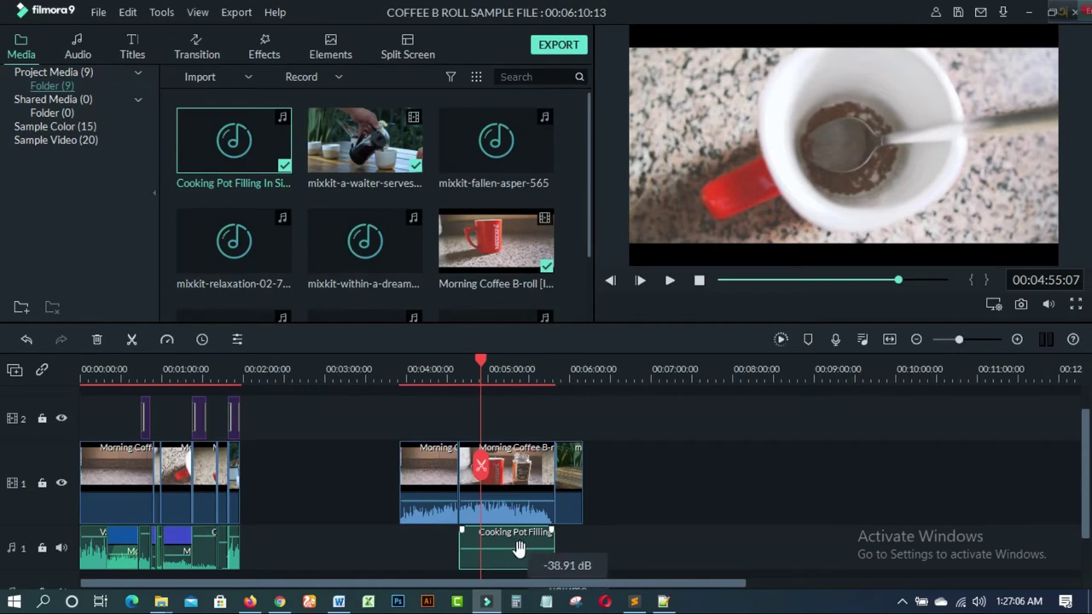
Step: Turn the original audio of the second Morning Coffee segment all the way down
left_click(497, 480)
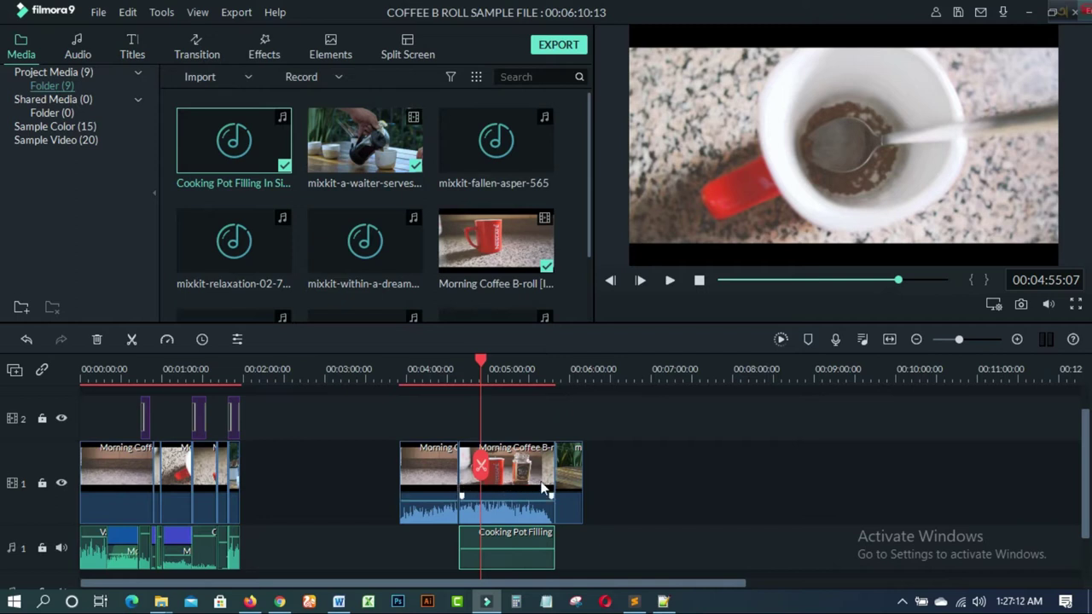
left_click_drag(508, 503, 502, 528)
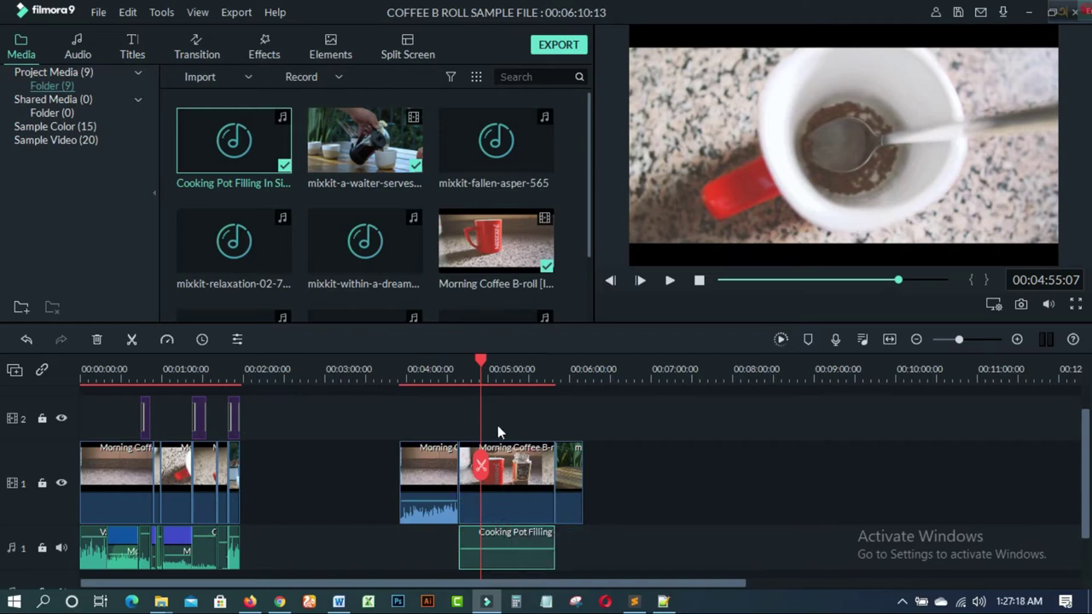
Step: Play back the audio change around the split point and set the Cooking Pot Filling clip's volume to -5.82 dB
left_click_drag(481, 365, 452, 368)
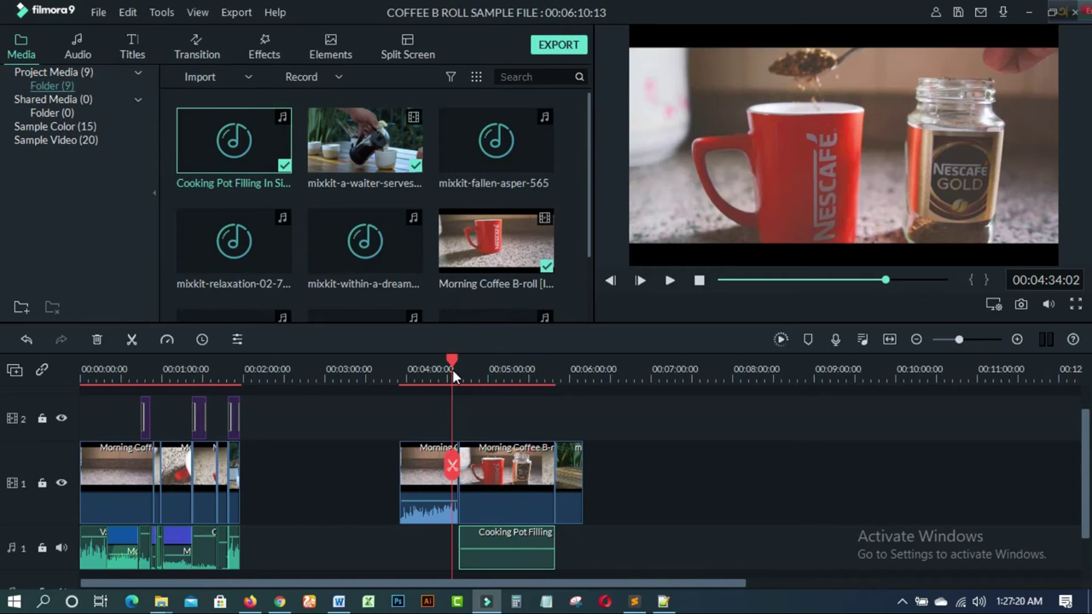
left_click(670, 282)
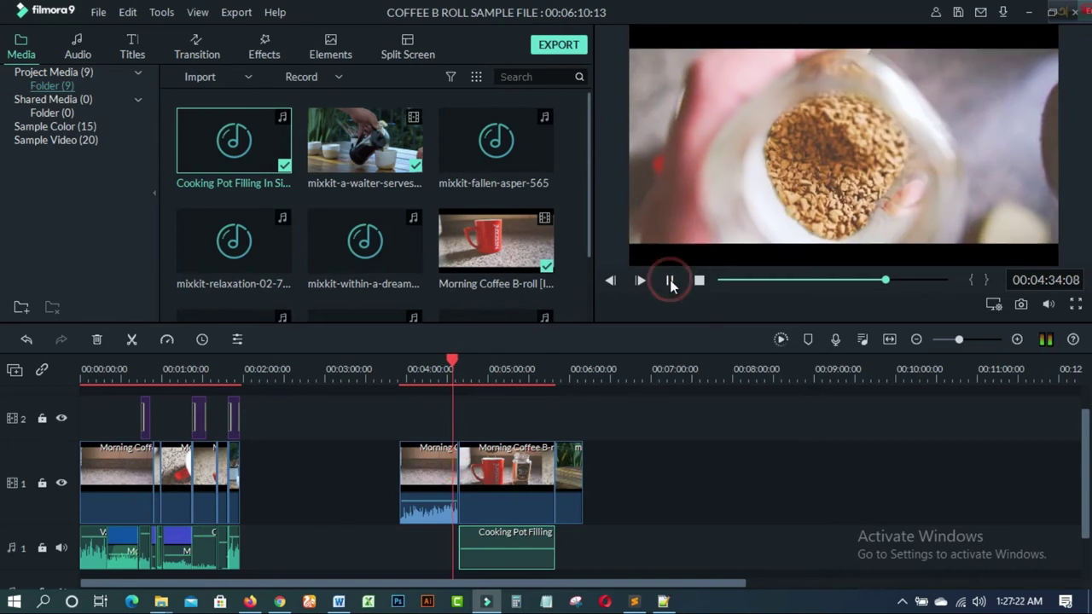
left_click(670, 282)
left_click_drag(453, 359, 457, 364)
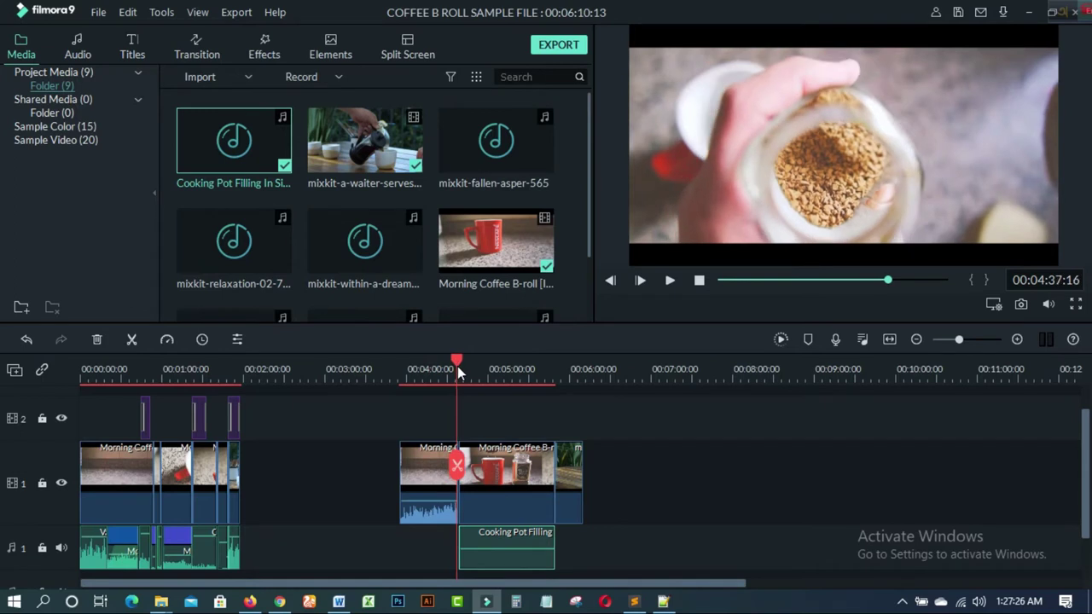
left_click(669, 281)
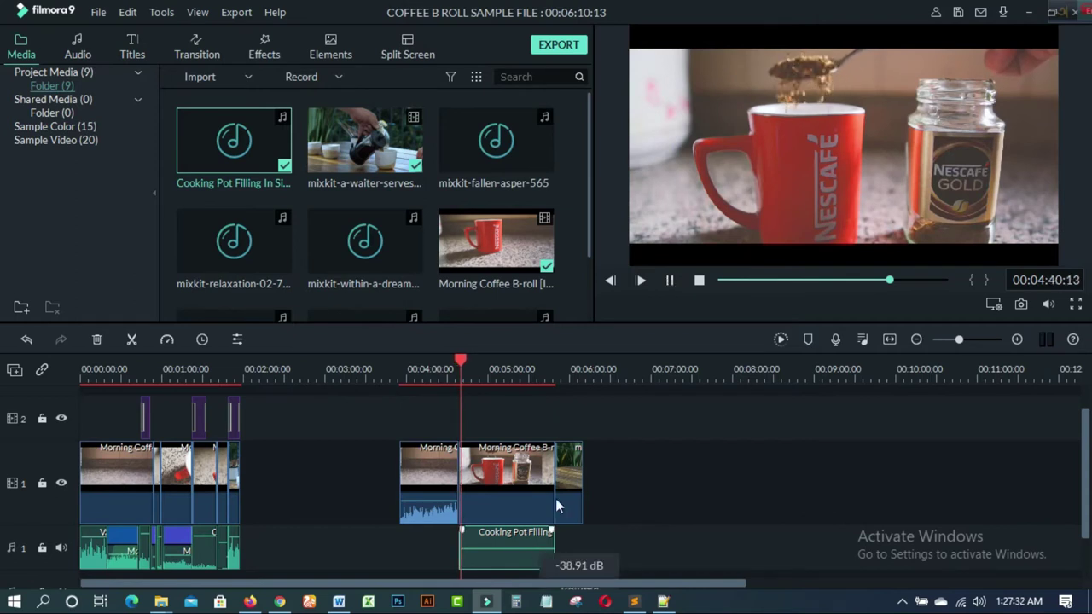
left_click(675, 284)
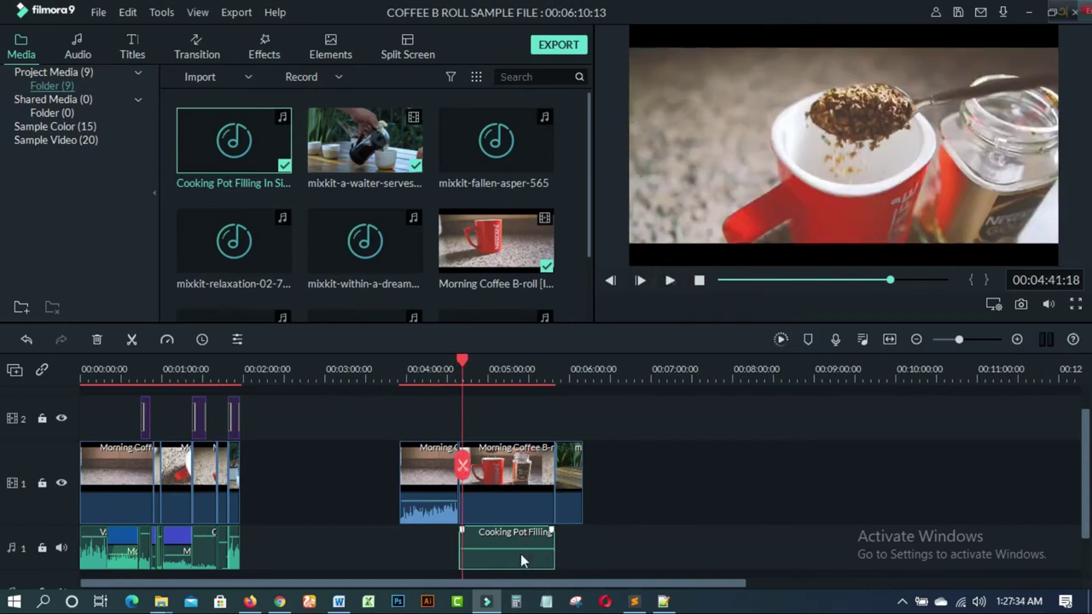
left_click_drag(521, 550, 520, 541)
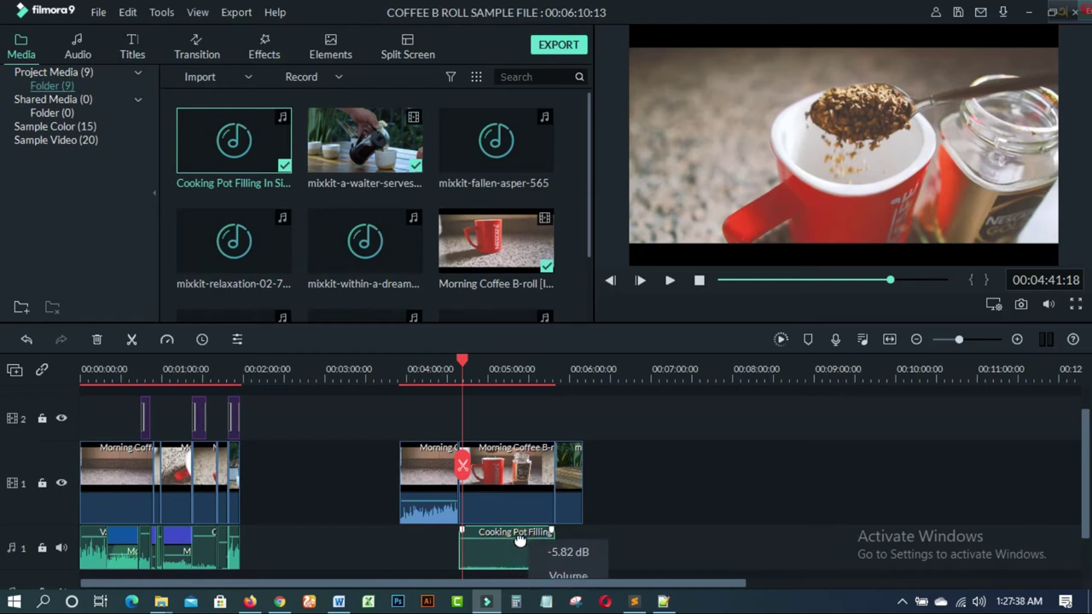
Step: Set the Cooking Pot Filling clip's volume to 4.36 dB and play back the second Morning Coffee segment
left_click_drag(520, 541, 523, 536)
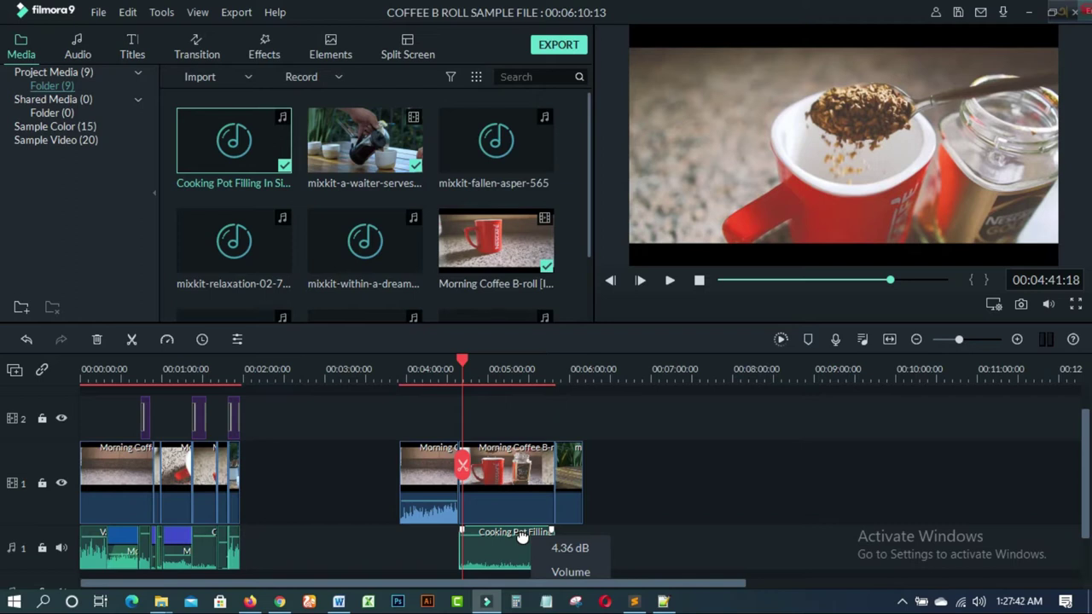
left_click(669, 281)
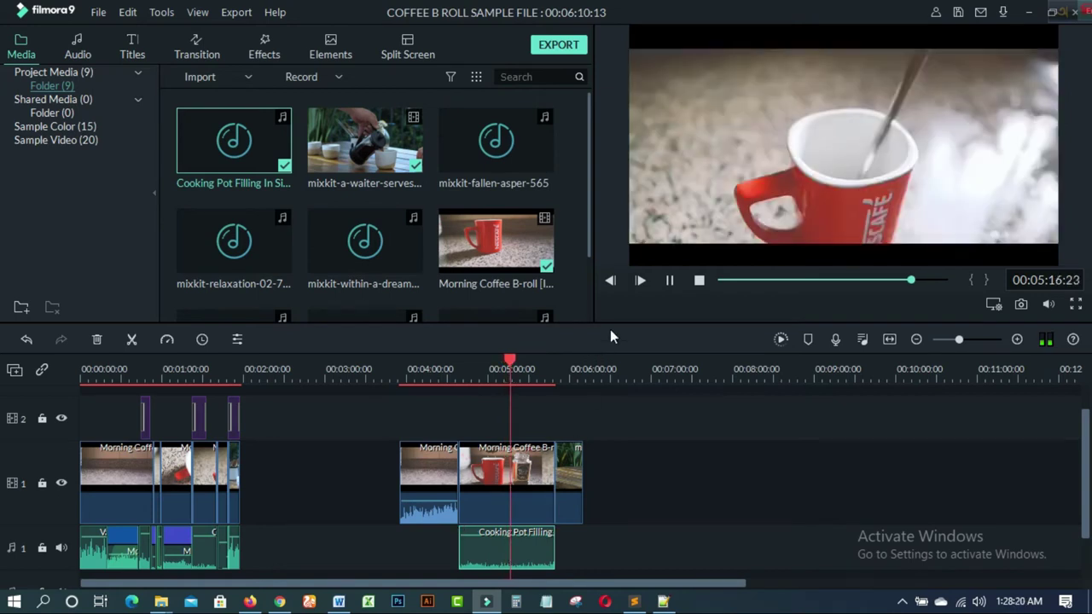
left_click(669, 281)
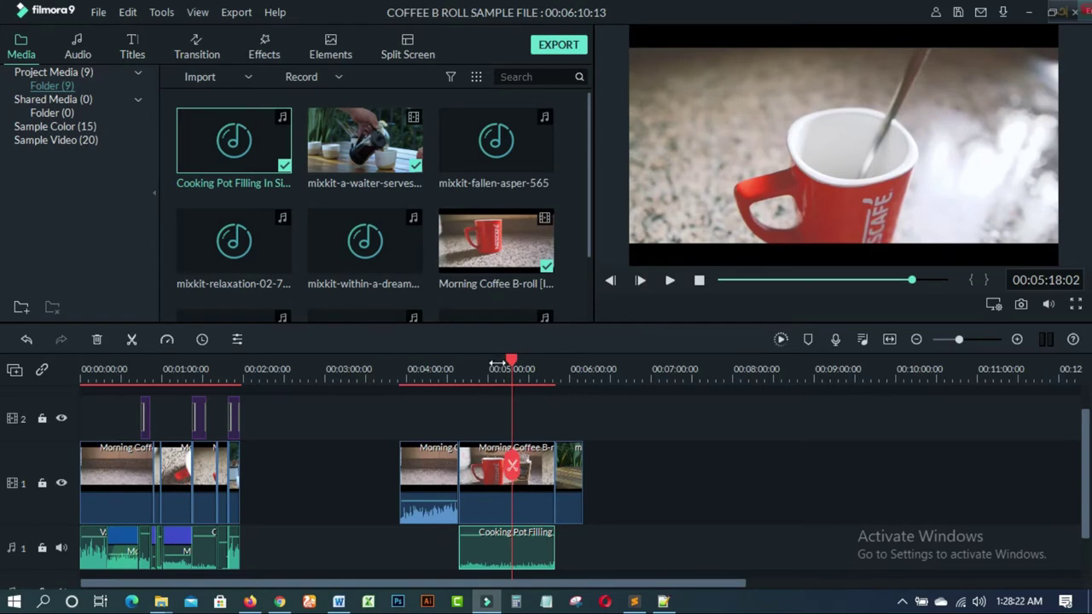
left_click_drag(509, 356, 544, 380)
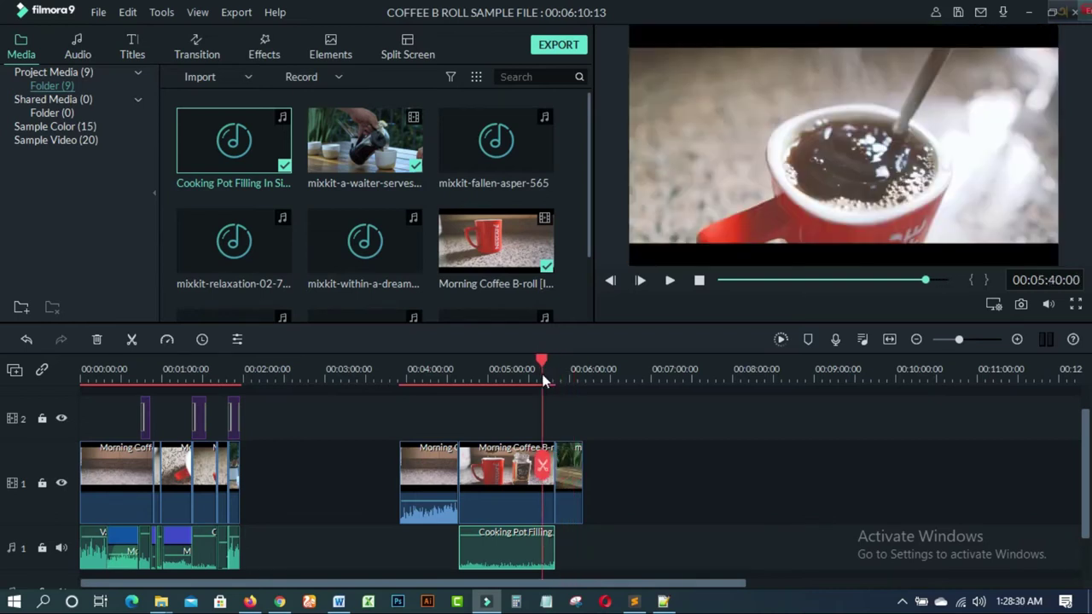
left_click(86, 556)
left_click_drag(86, 555, 559, 556)
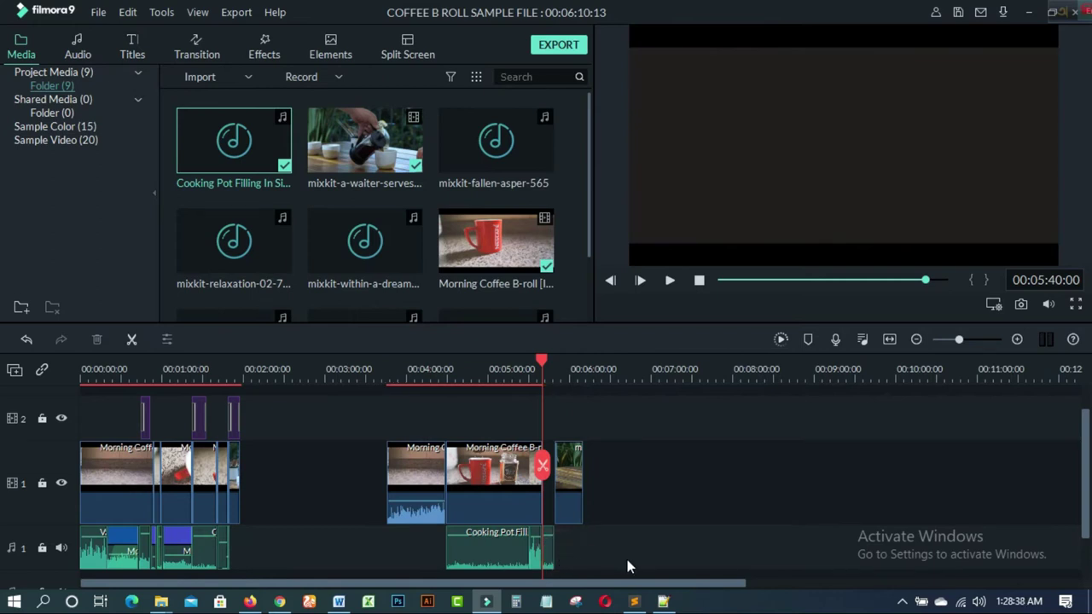
key("ctrl+z")
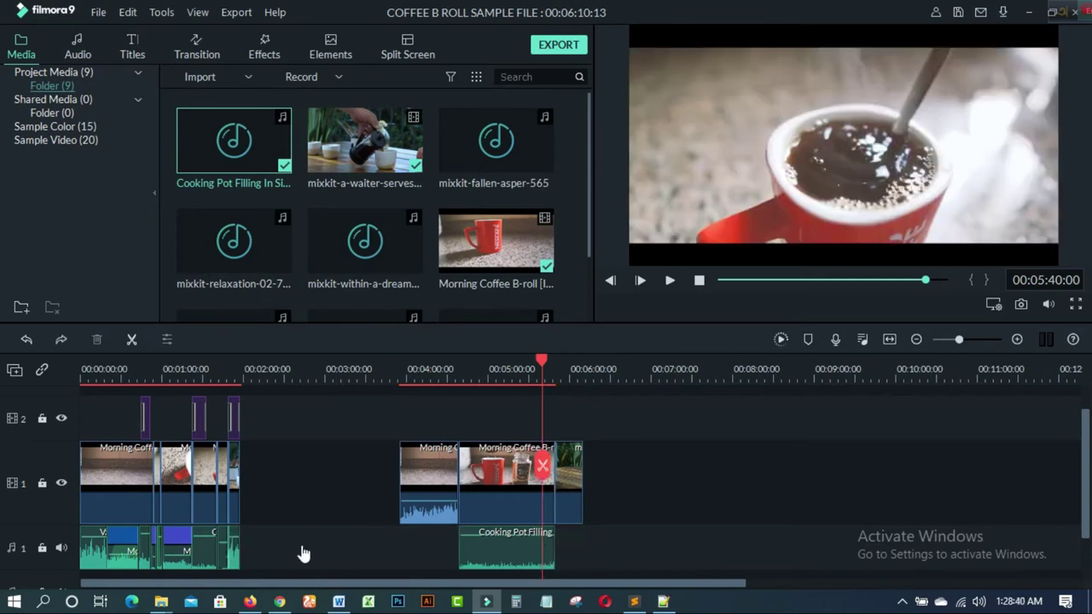
Step: Move the first sequence's last audio clip beneath the waiter clip, directly after the Cooking Pot Filling audio, and play back that section
left_click(234, 546)
left_click_drag(258, 548, 583, 553)
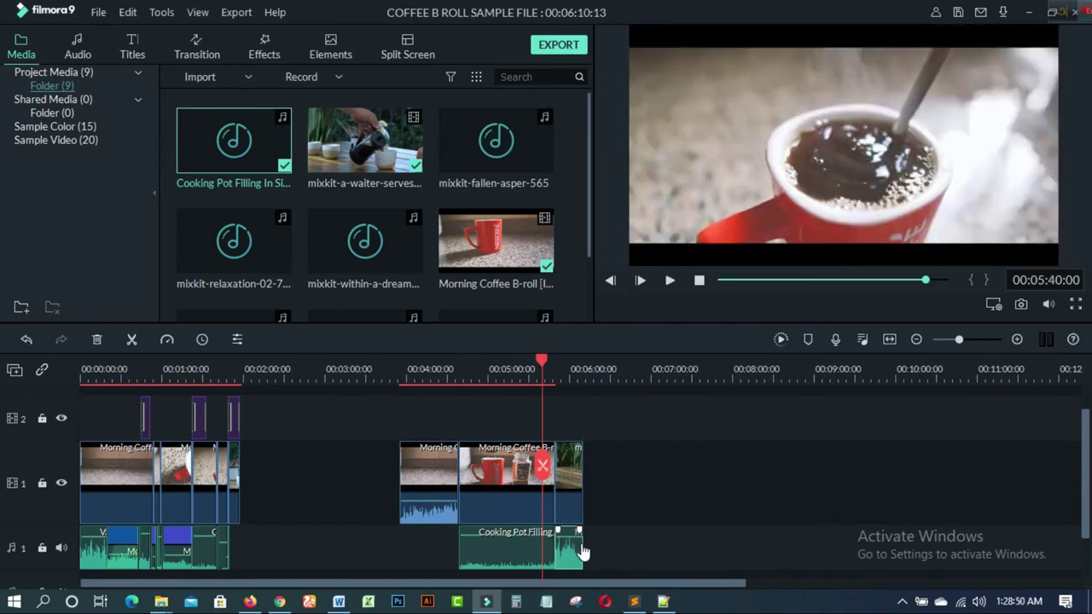
left_click_drag(542, 363, 552, 366)
left_click(670, 281)
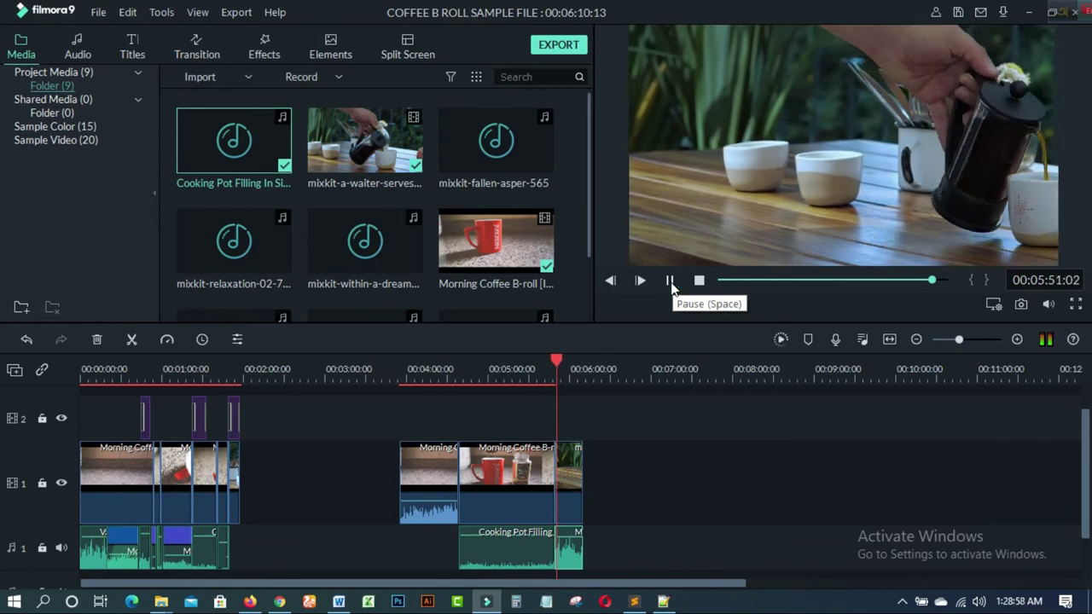
left_click(670, 282)
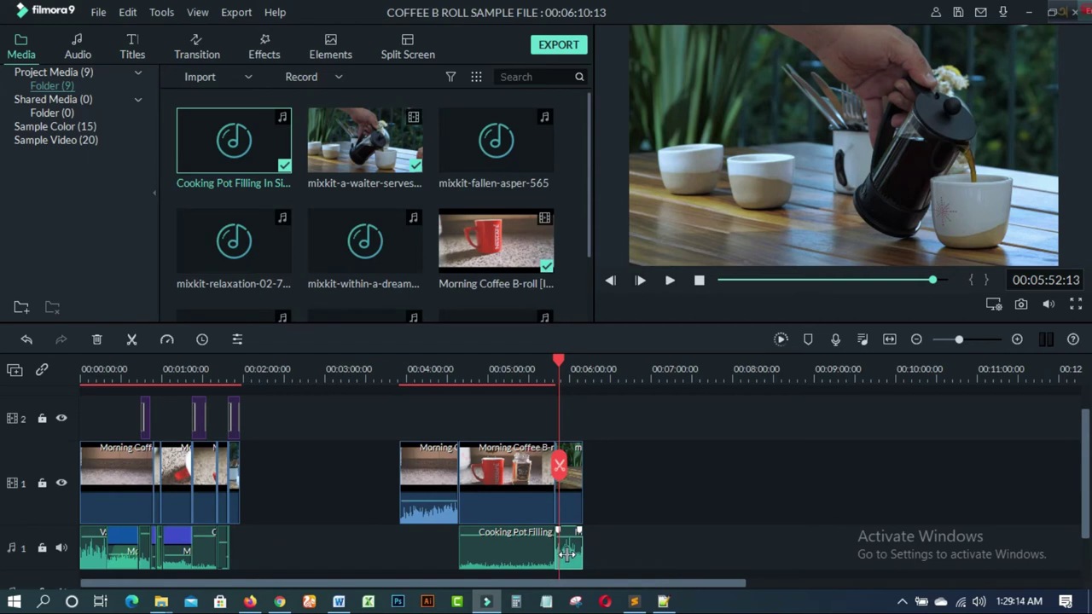
Step: Examine the fade-in setting of the audio clip beneath the waiter clip and leave it at zero
right_click(569, 555)
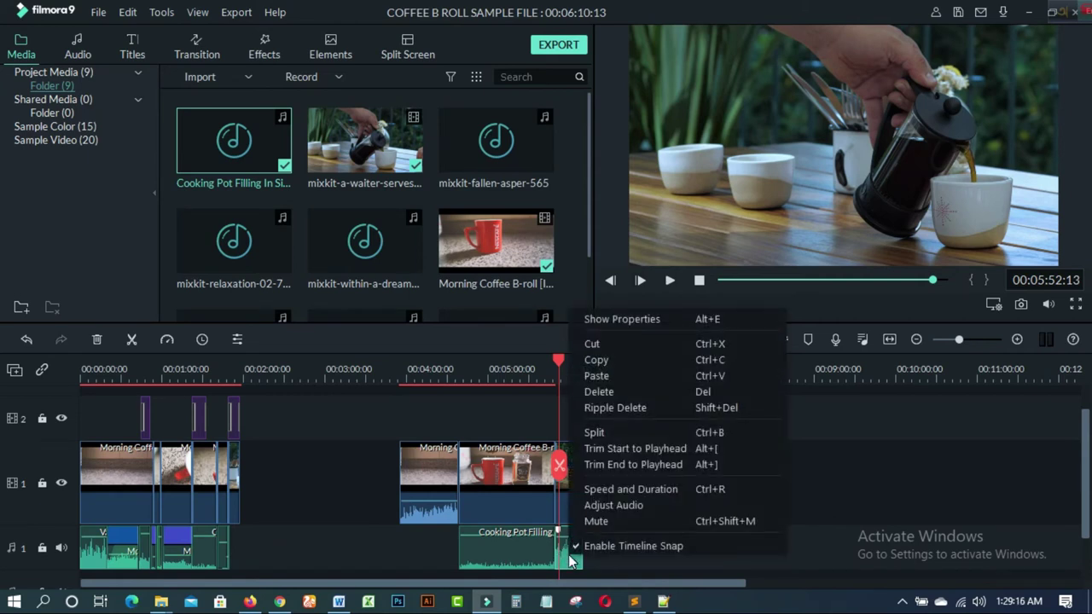
left_click(570, 559)
double_click(569, 556)
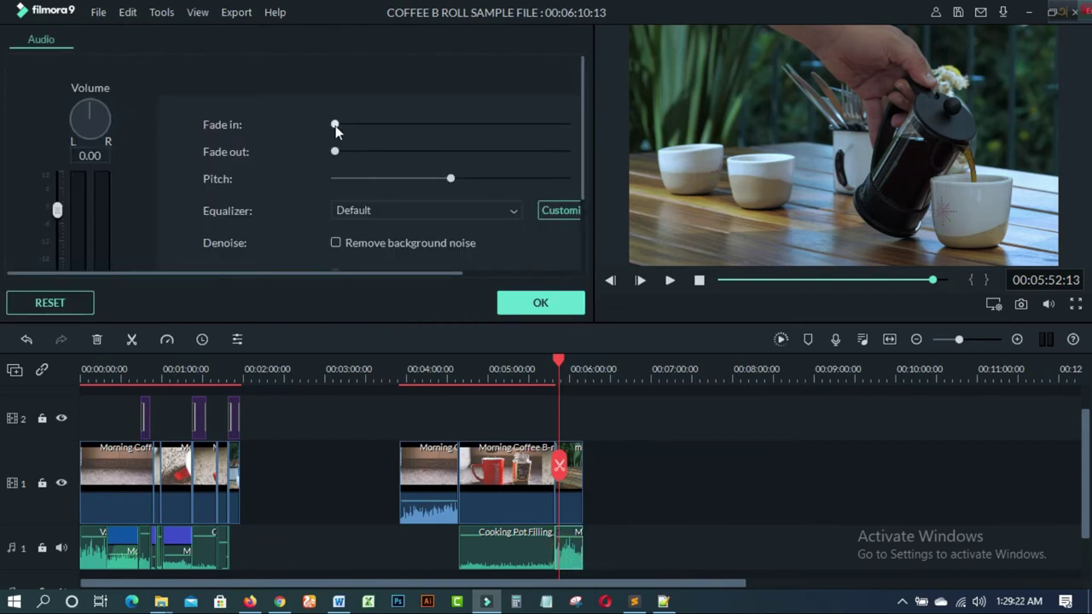
mouse_move(356, 126)
left_mouse_down()
mouse_move(374, 126)
mouse_move(335, 126)
left_mouse_up()
left_click(528, 302)
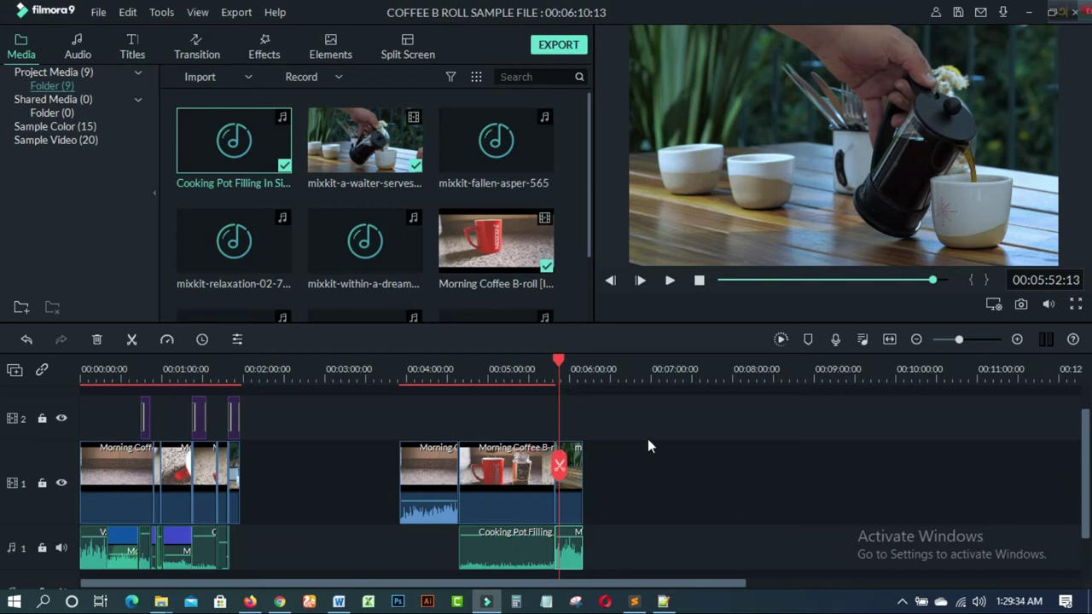
Step: Find the existing RAW FILE title in the first sequence at 00:00:48:16
scroll(287, 365, "down", 2)
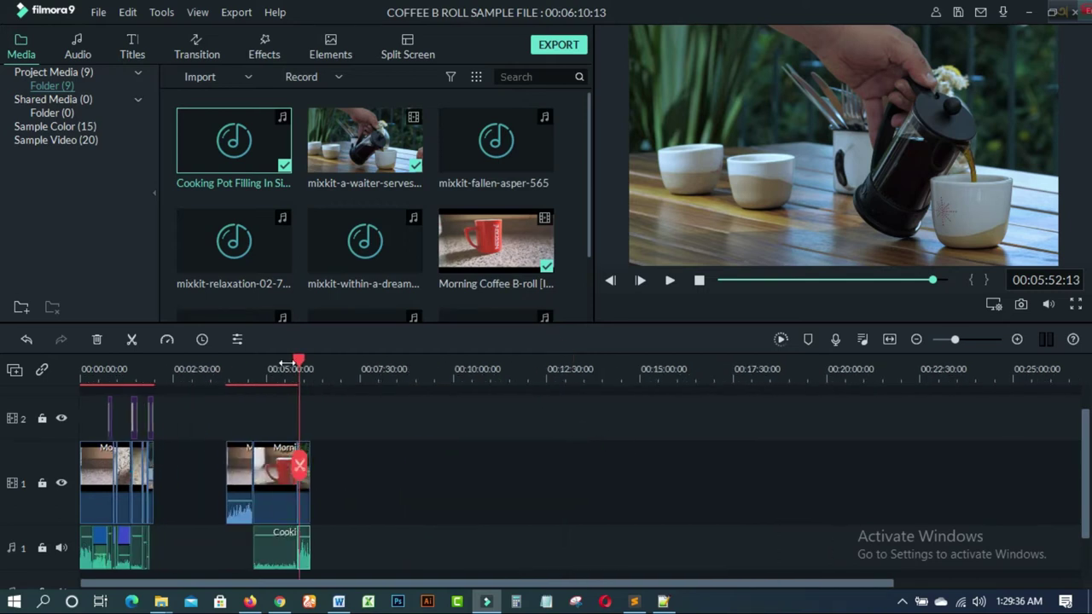
scroll(286, 365, "up", 2)
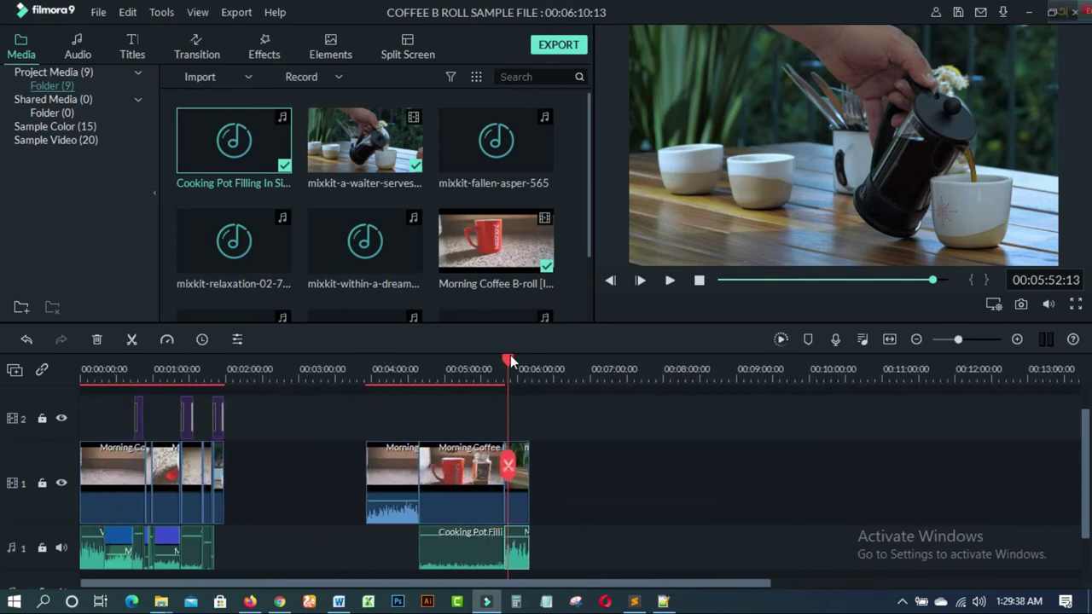
left_click_drag(440, 360, 140, 375)
left_click(139, 372)
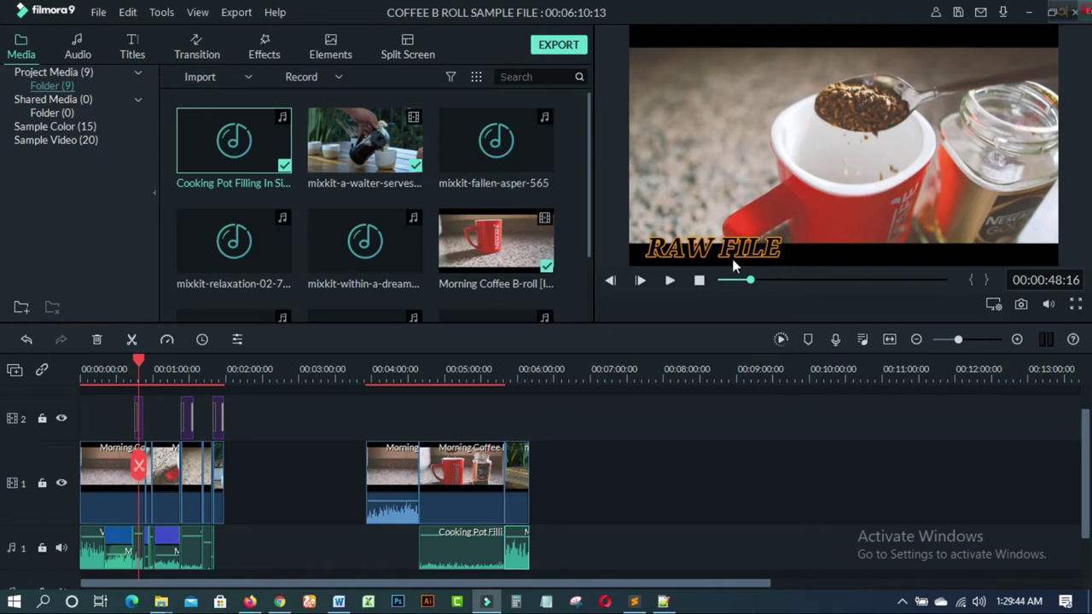
Step: Preview the Title 41 preset and add it to video track 1 in the empty area after the waiter clip
left_click(135, 52)
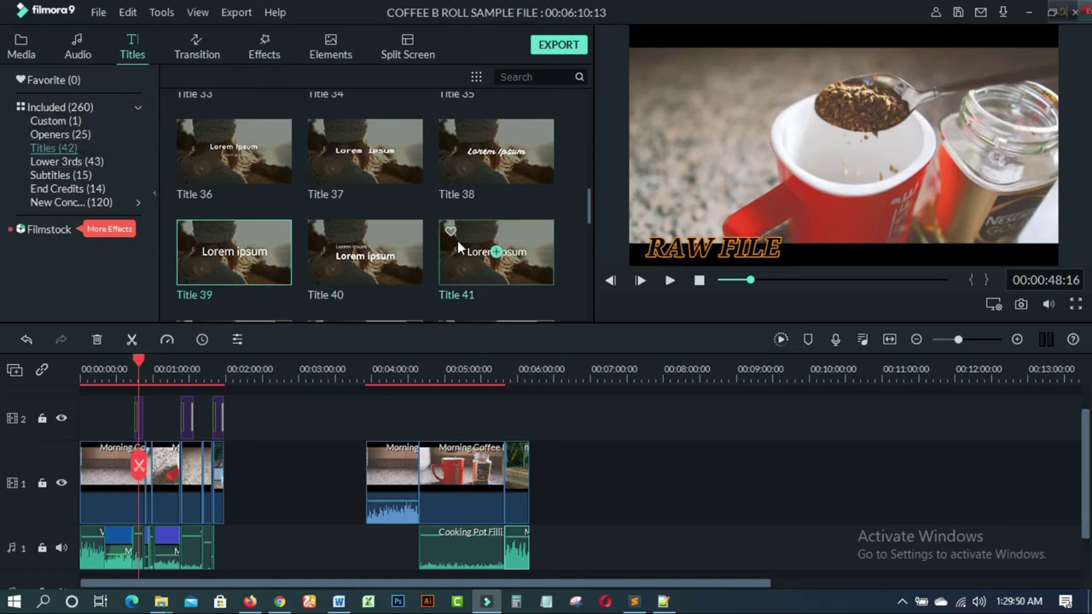
left_click(522, 257)
left_click(521, 257)
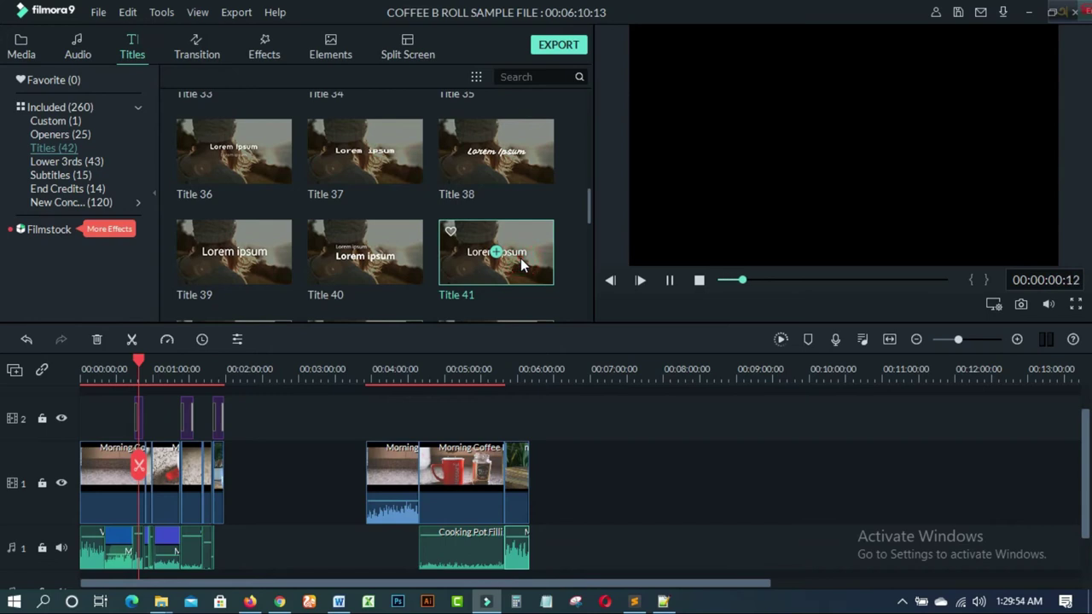
left_click(521, 257)
left_click(802, 155)
left_click(808, 152)
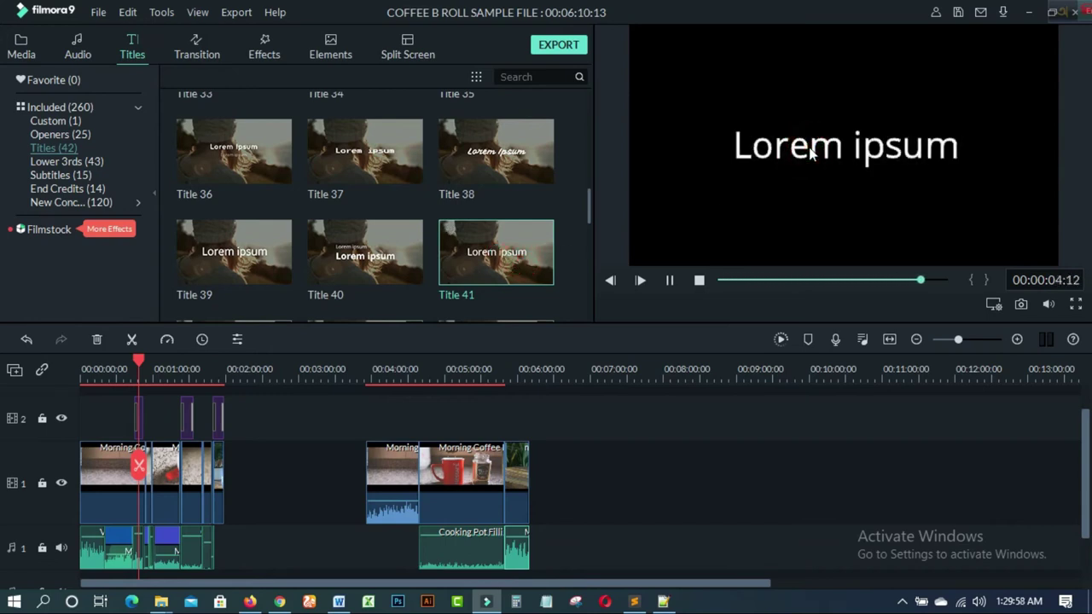
left_click_drag(529, 235, 613, 474)
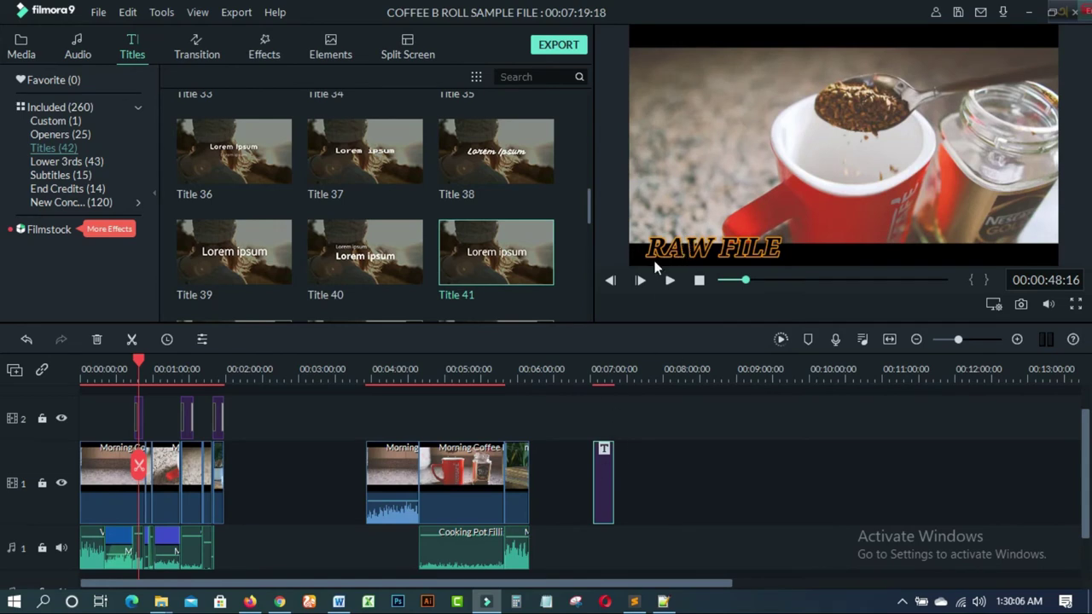
left_click(511, 253)
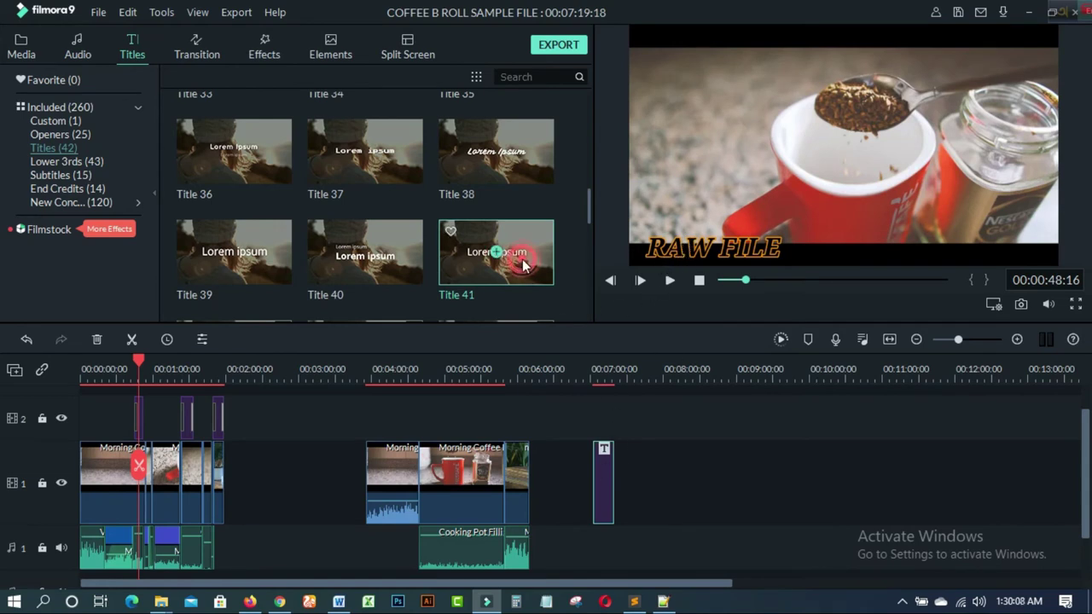
Step: Replace the Title 41 placeholder text with "RAW FILE"
left_click(602, 490)
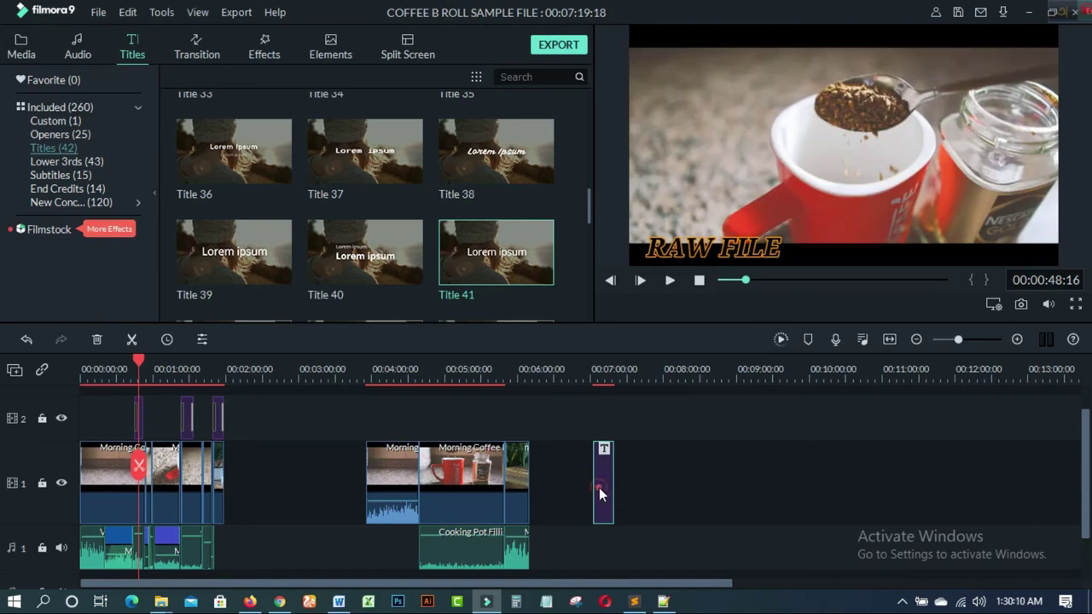
double_click(599, 487)
triple_click(359, 152)
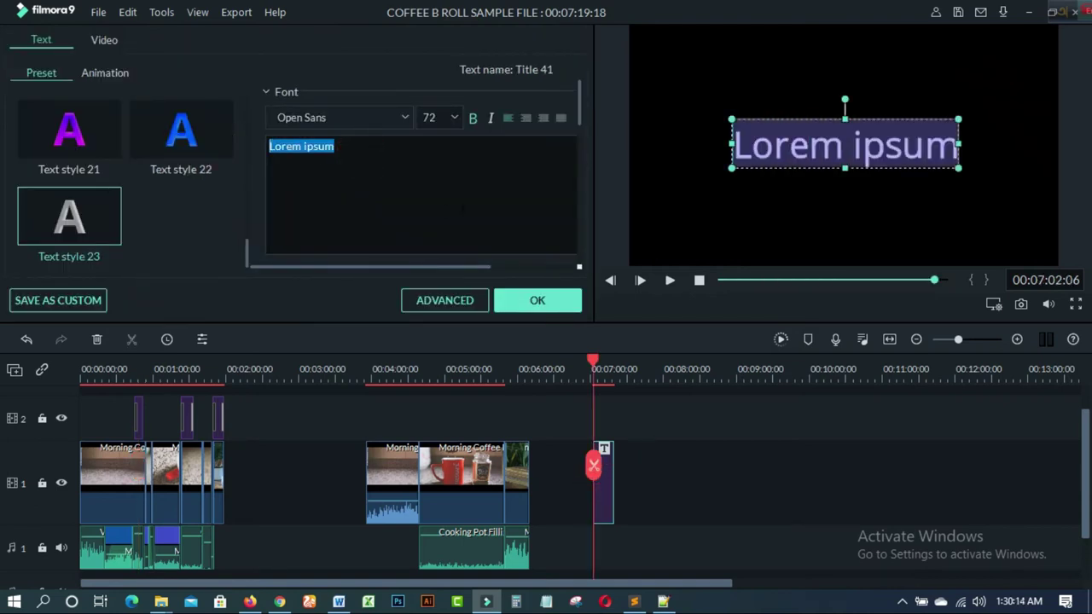
type("raw")
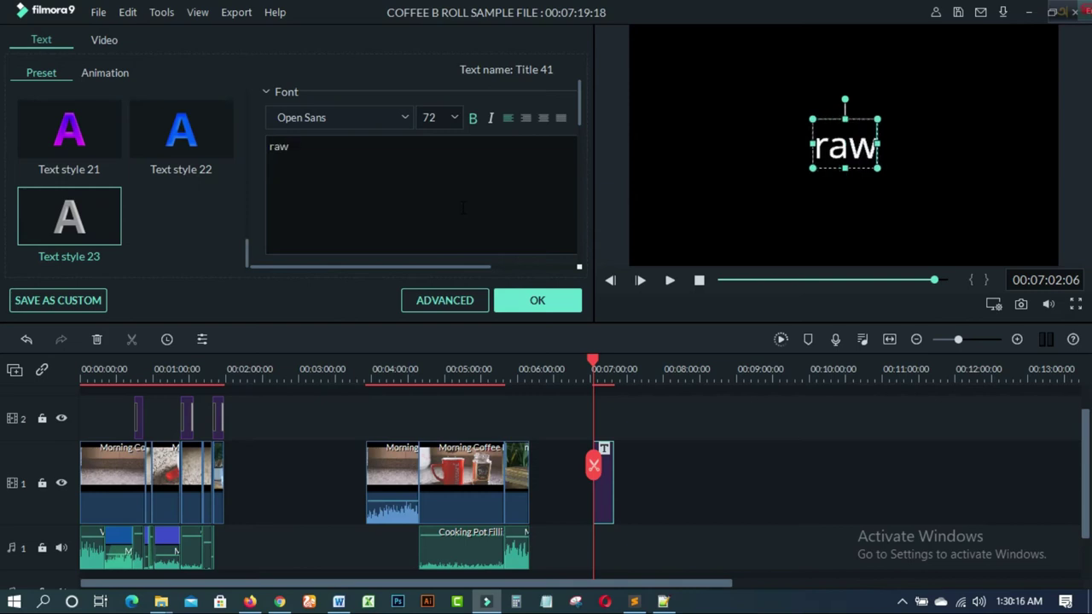
key("ctrl+a")
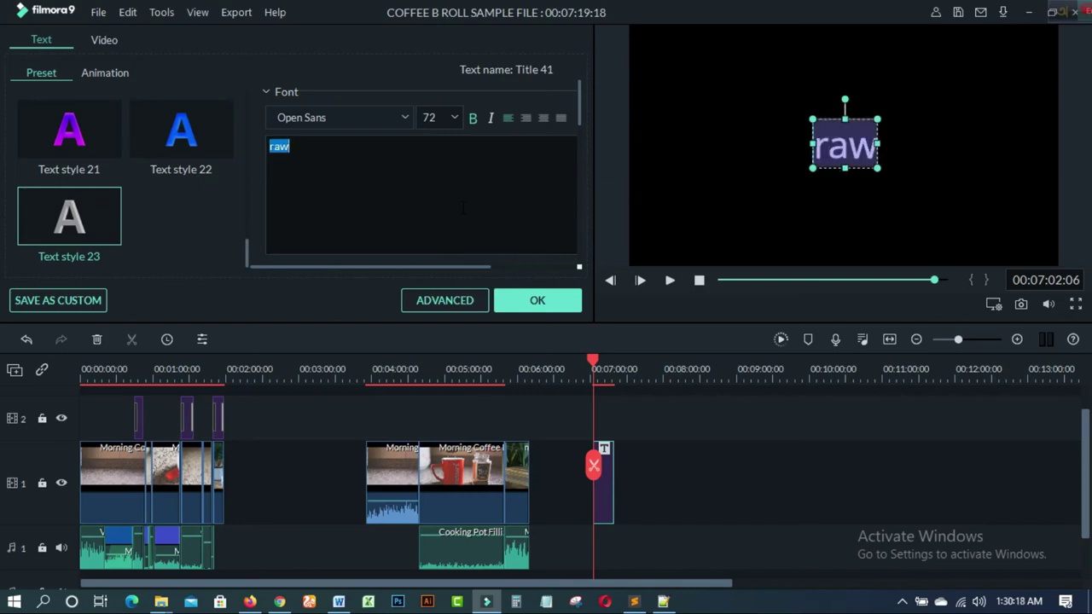
type("RAW FIL")
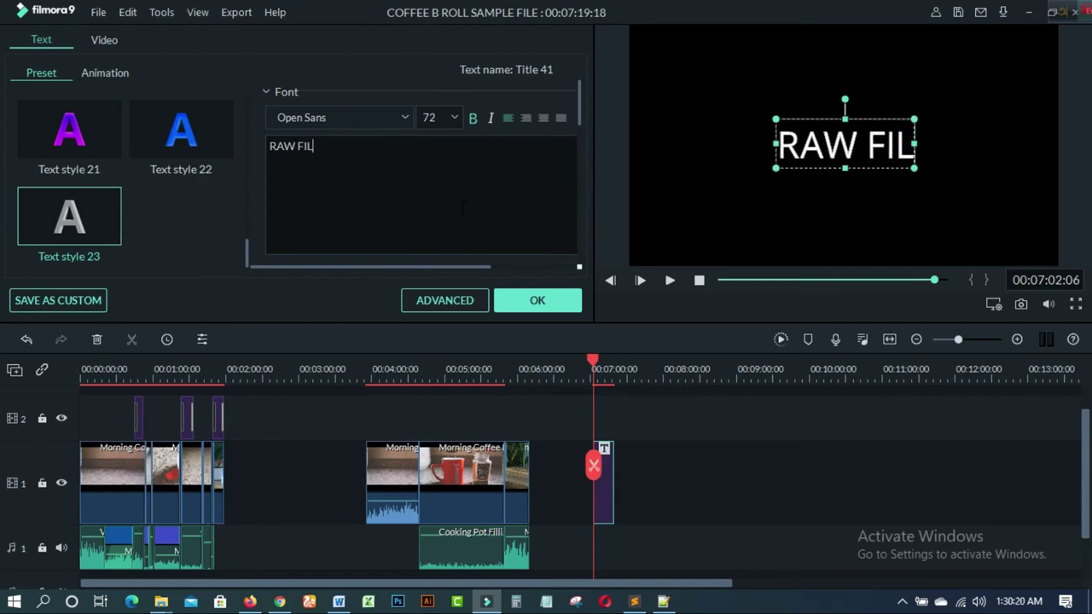
type("E")
Step: Try italics and Text style 22 on the RAW FILE text, then turn italics back off
key("ctrl+a")
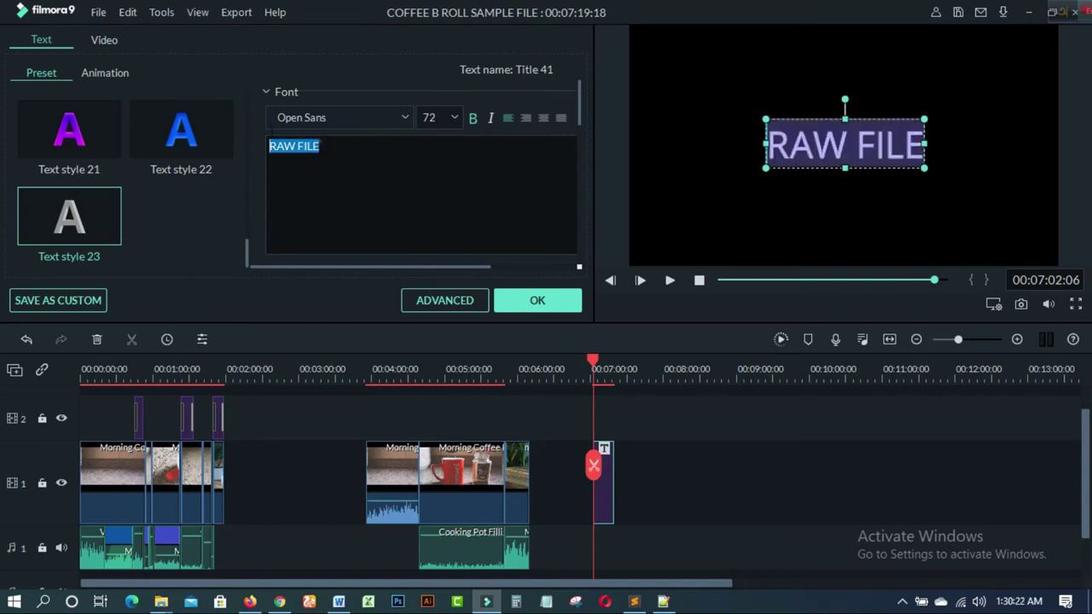
left_click(487, 119)
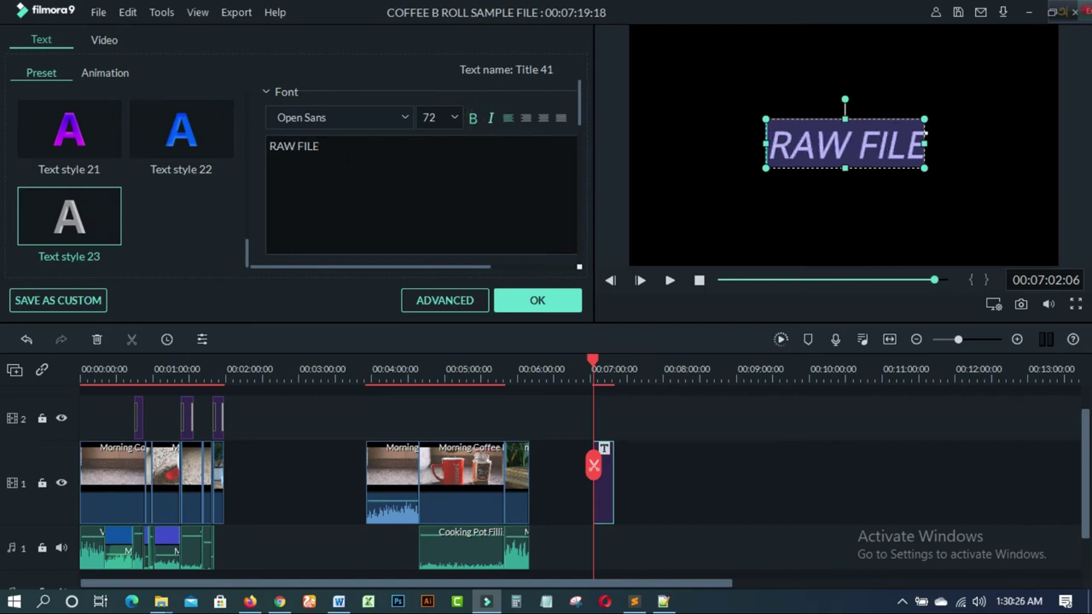
left_click(180, 132)
left_click_drag(270, 146, 329, 146)
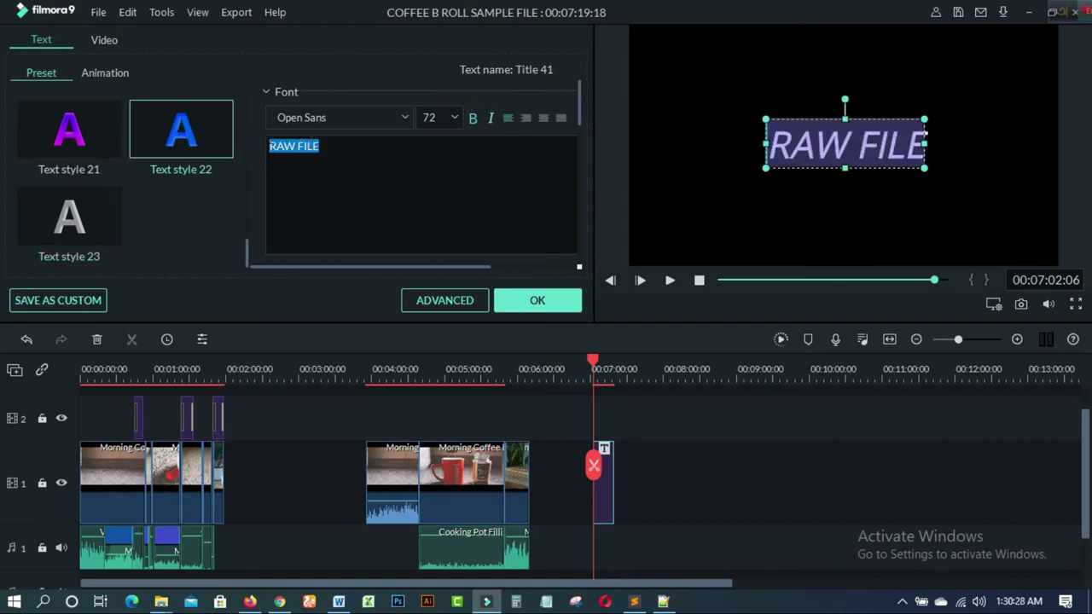
left_click(490, 118)
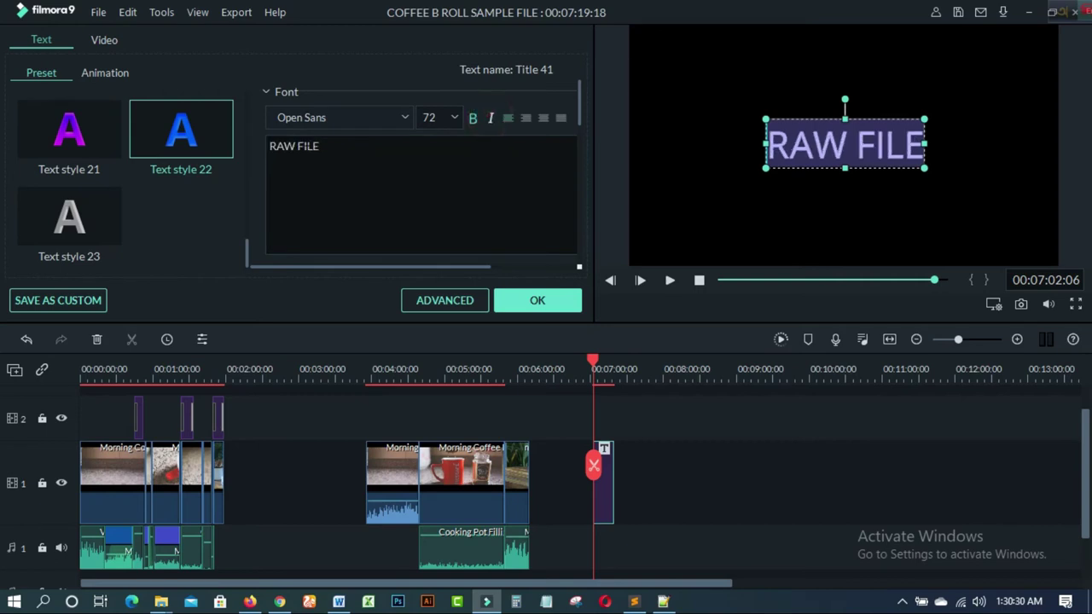
Step: Apply Text style 18 to the RAW FILE title, enlarge its text box and place it in the lower-left corner of the video frame
left_click_drag(247, 253, 247, 215)
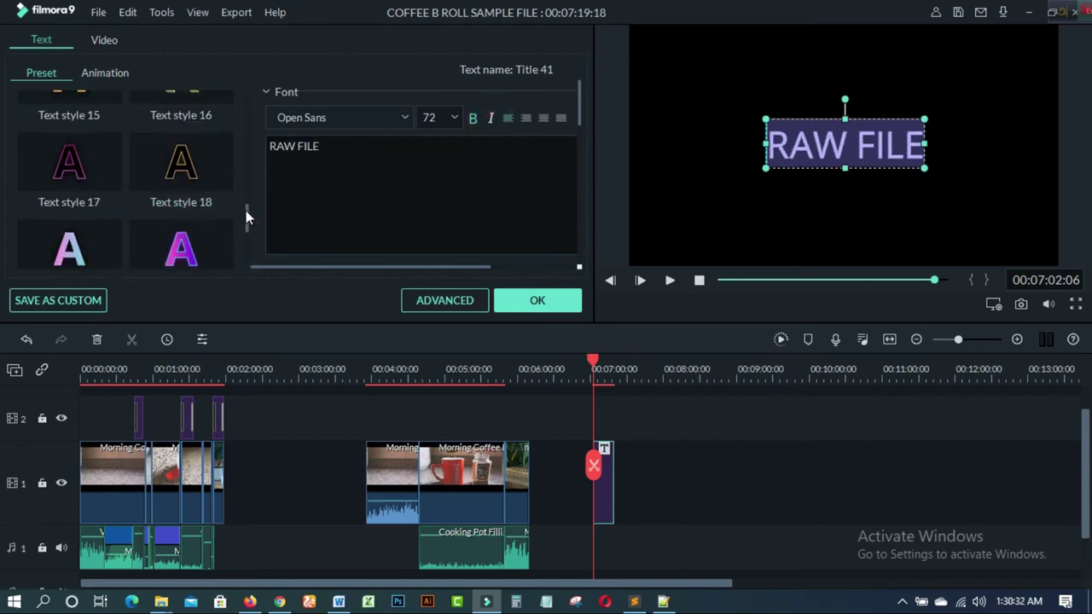
left_click(192, 213)
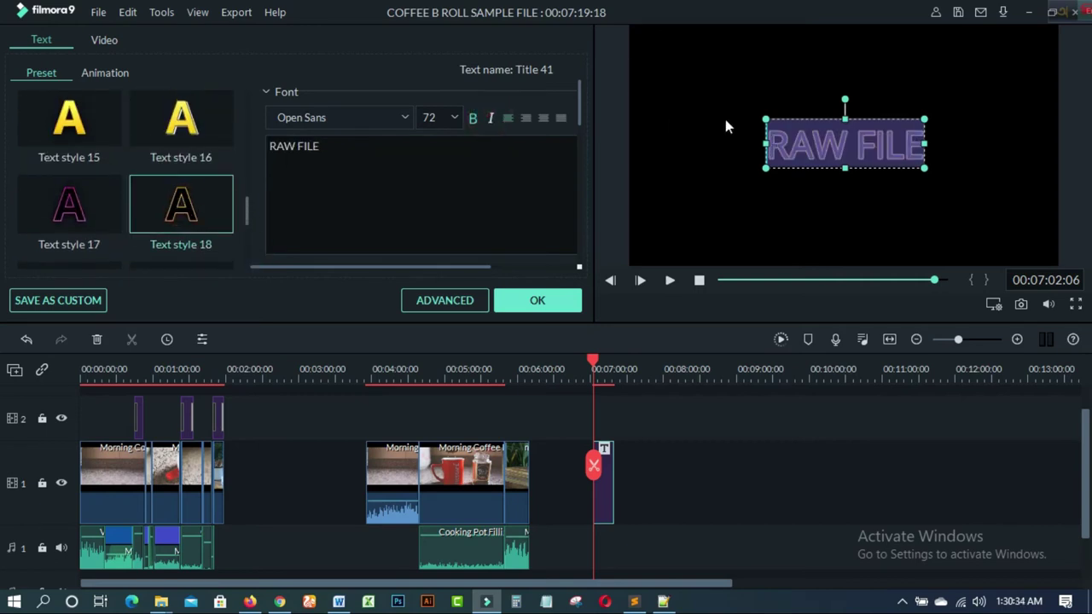
left_click_drag(764, 169, 762, 193)
left_click_drag(754, 155, 712, 227)
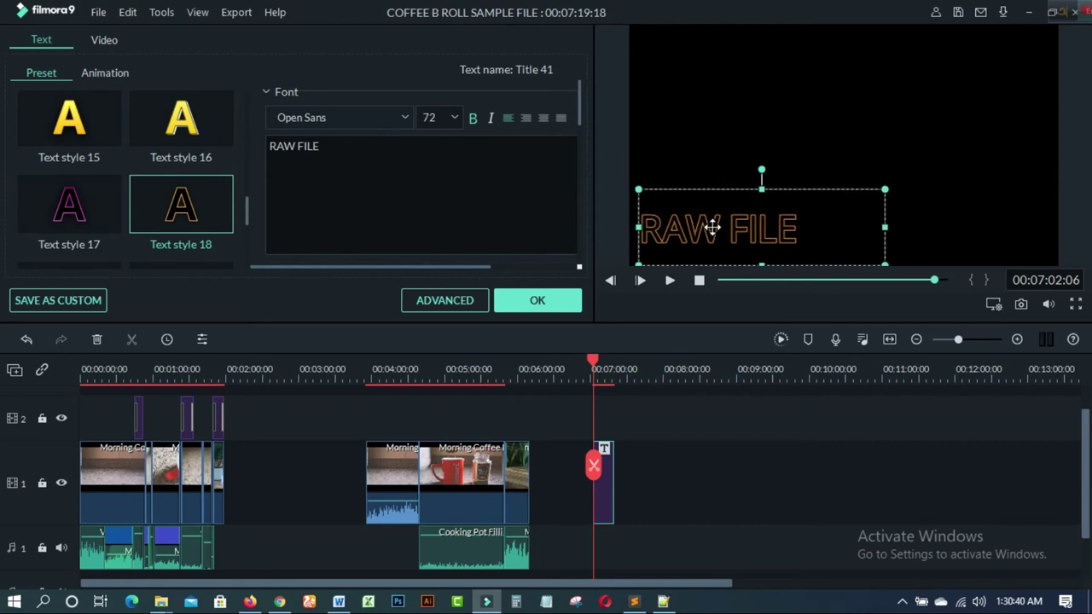
Step: Move the Title 41 clip to video track 2 above the second Morning Coffee segment and extend it to that segment's end
left_click(606, 500)
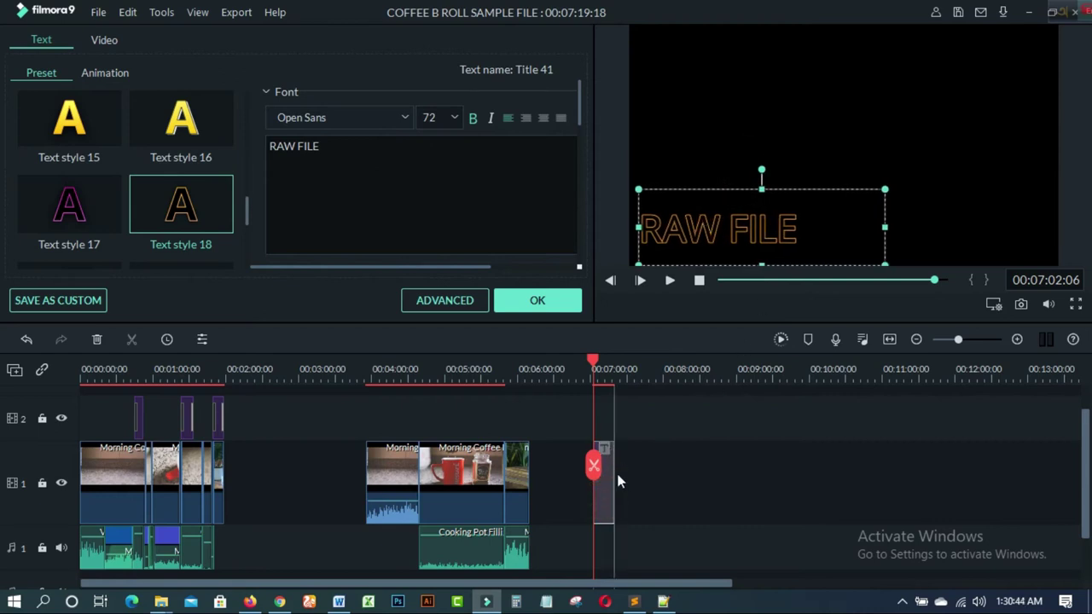
left_click_drag(605, 497, 439, 454)
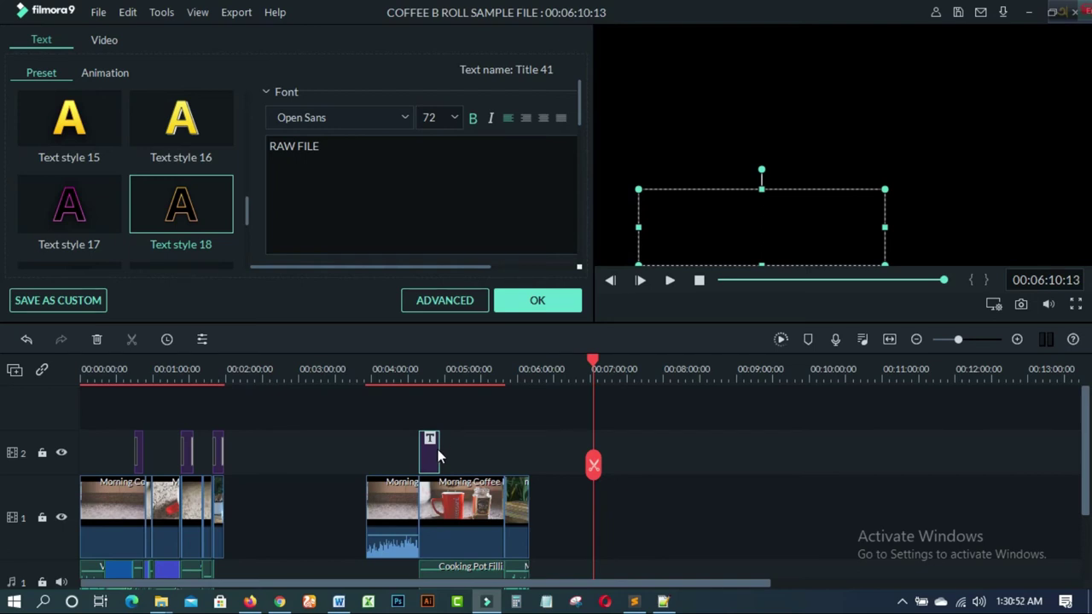
left_click(438, 452)
left_click(435, 459)
left_click_drag(439, 450, 504, 459)
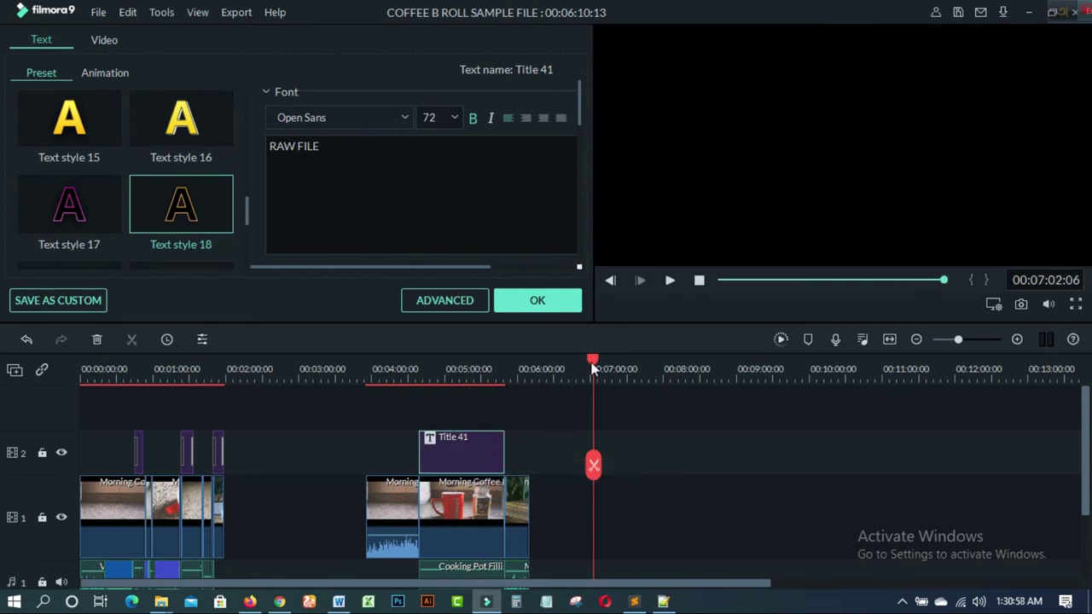
Step: Preview the RAW FILE title over the second Morning Coffee segment and accept its text settings
left_click_drag(594, 363, 429, 381)
left_click(670, 280)
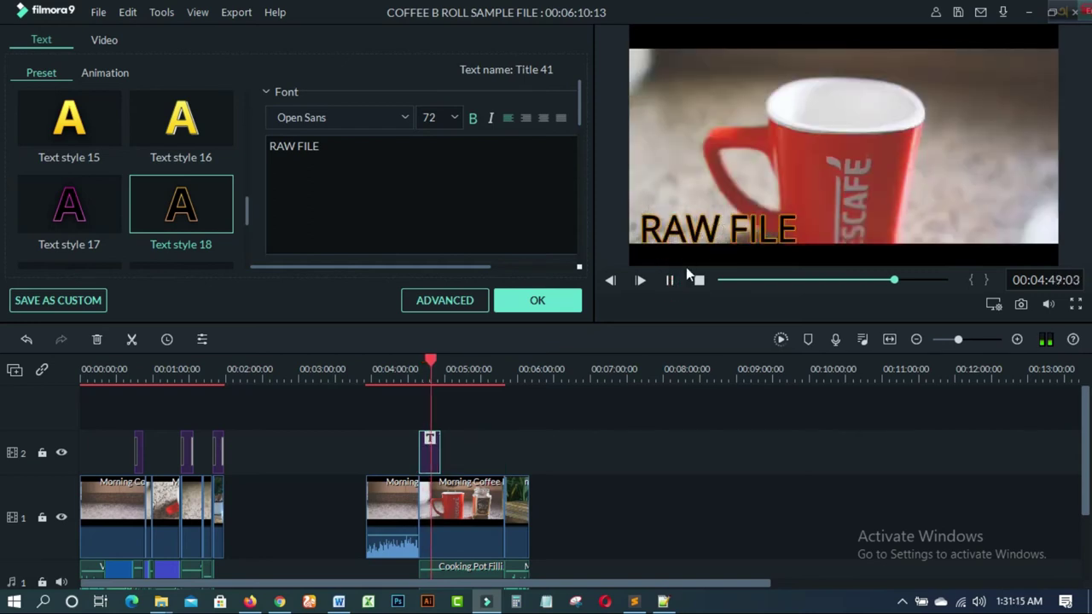
left_click(668, 279)
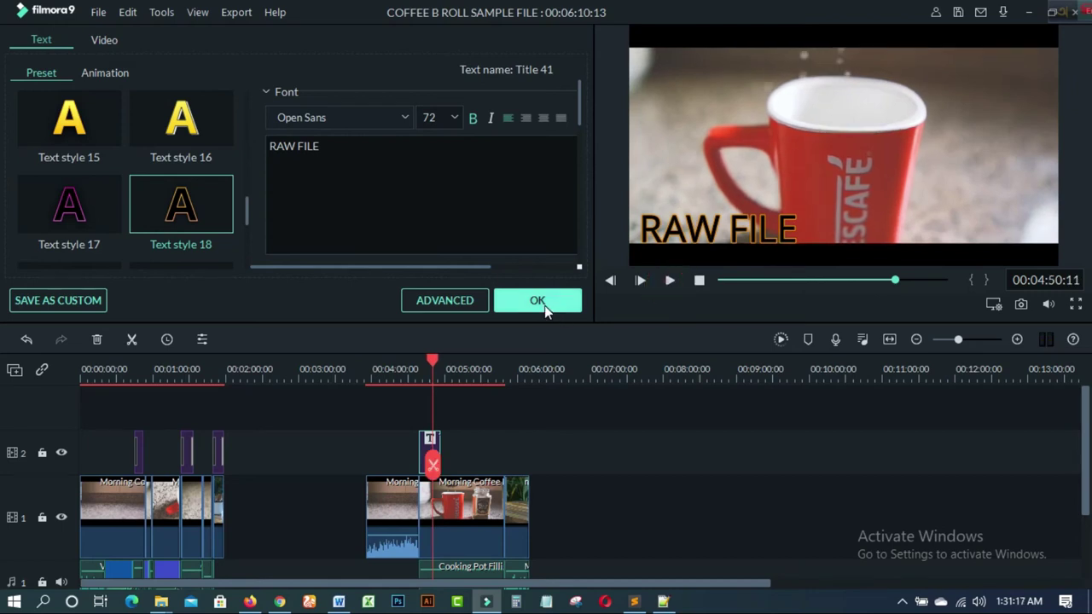
left_click(542, 304)
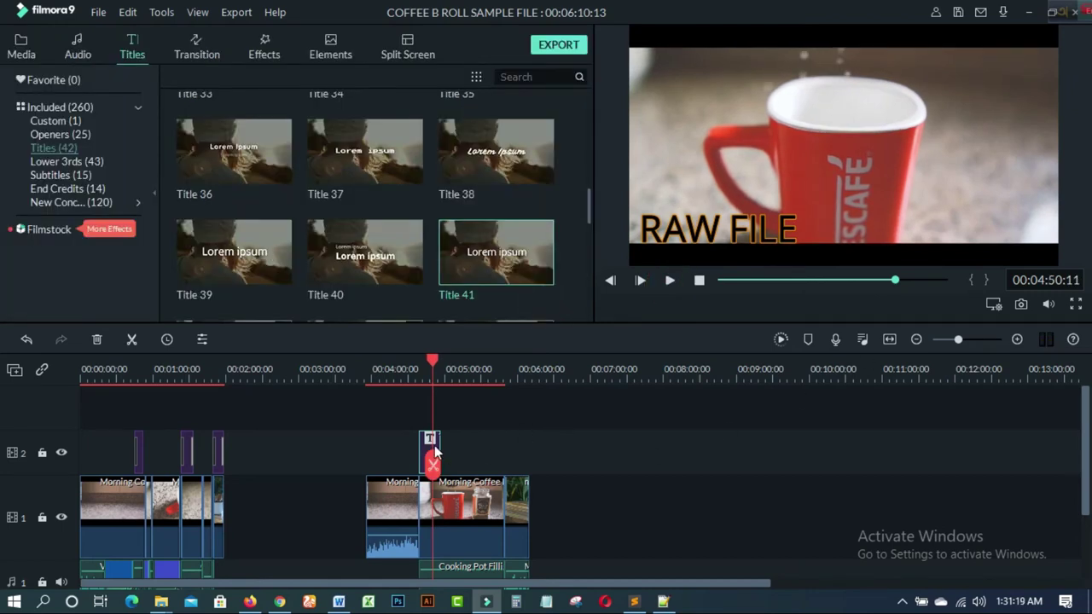
Step: Apply the Warp Zoom 6 transition to the RAW FILE title clip on video track 2
left_click(196, 39)
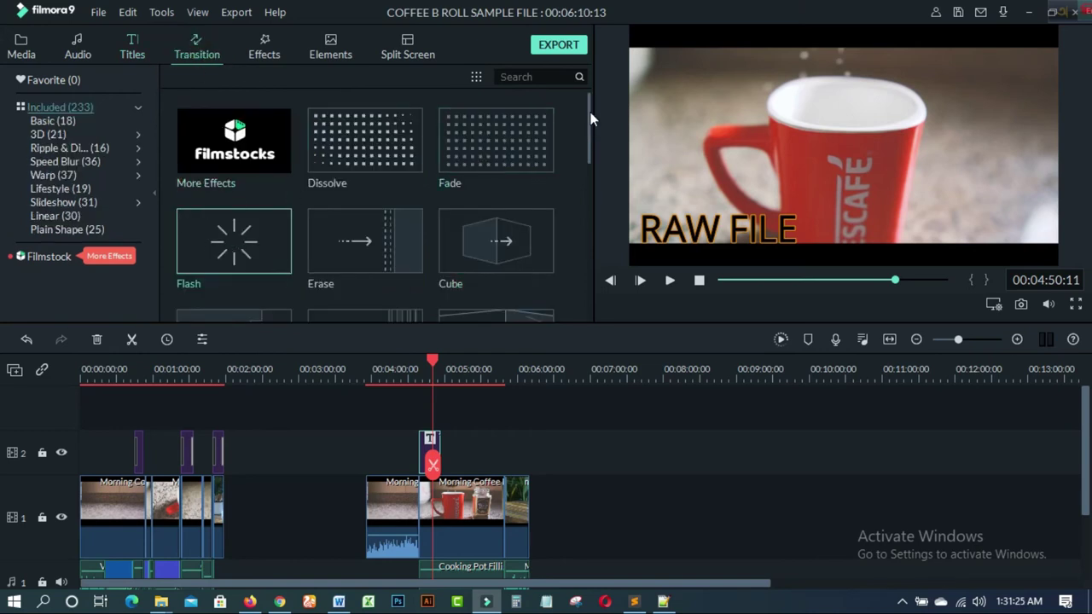
left_click_drag(585, 115, 582, 209)
left_click_drag(365, 234, 429, 453)
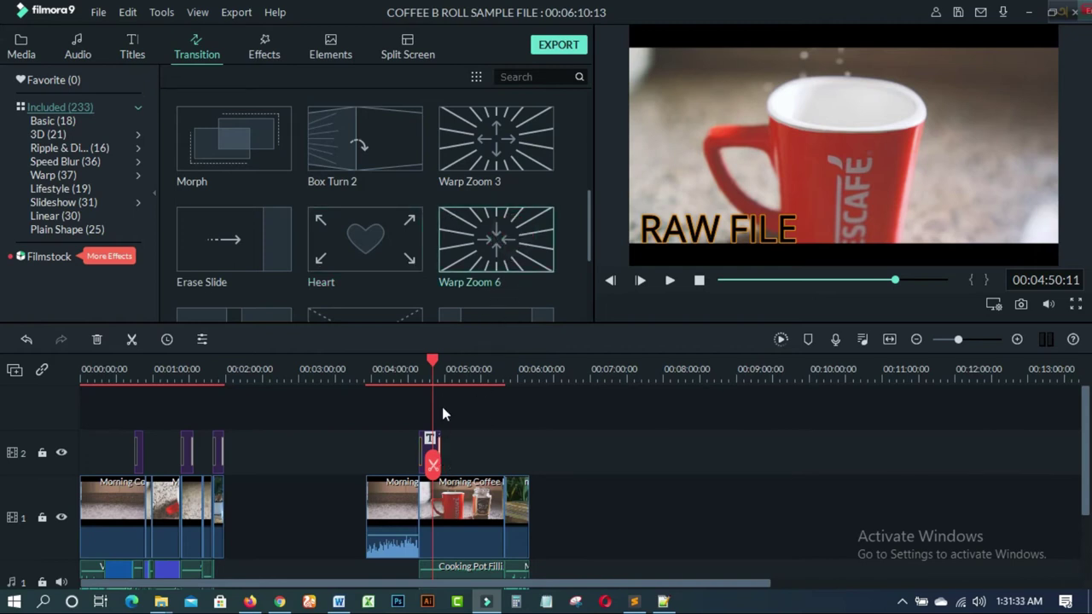
Step: Play back the RAW FILE title with its transition and move the playhead on to about 00:05:25 in the raw footage
mouse_move(432, 363)
left_mouse_down()
mouse_move(412, 364)
mouse_move(416, 375)
left_mouse_up()
left_click(670, 280)
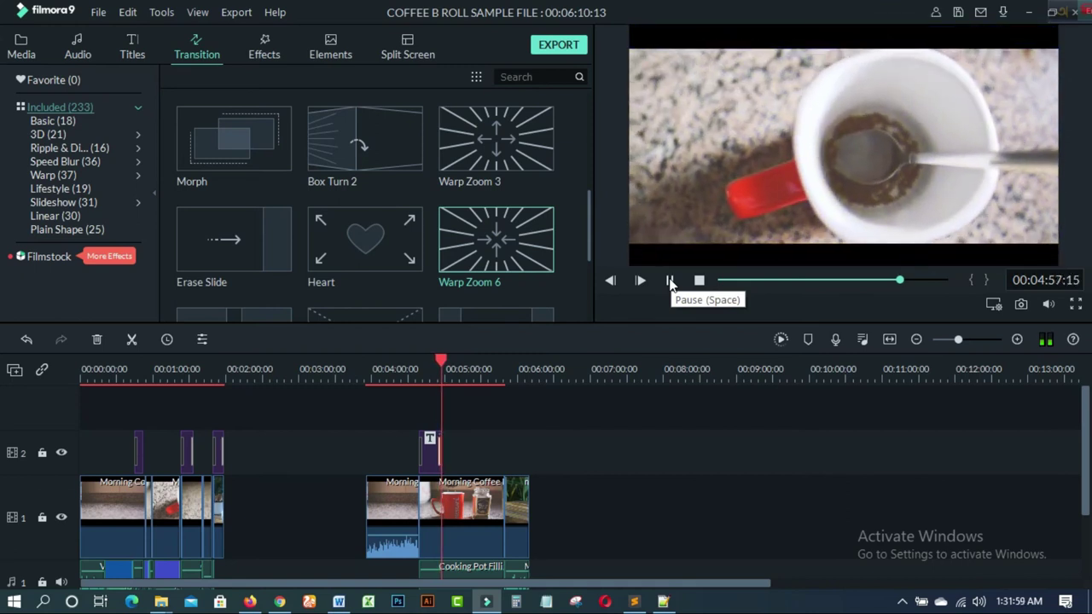
left_click(670, 280)
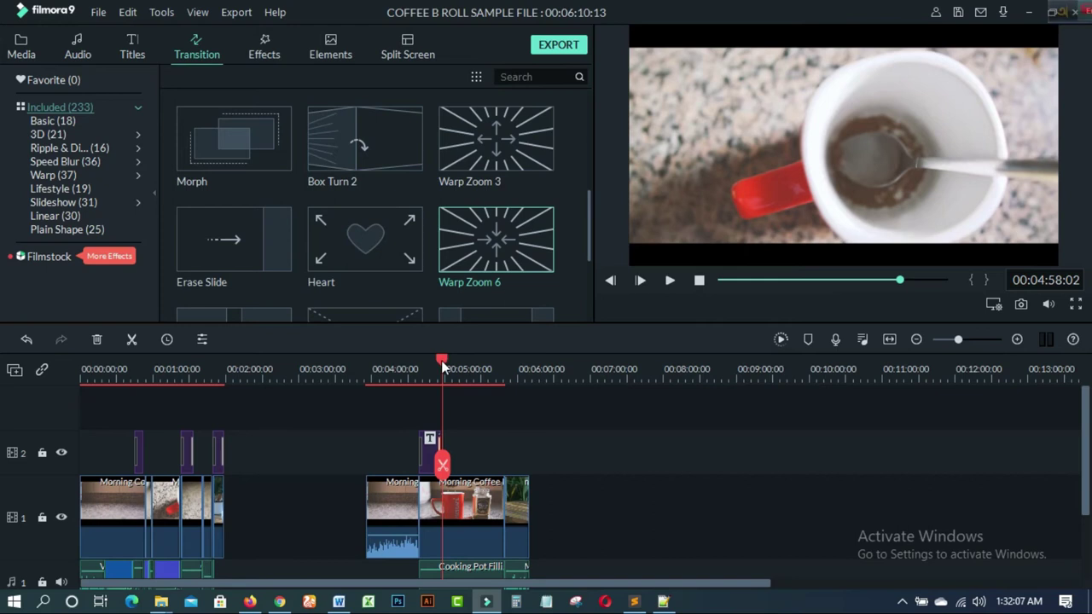
left_click_drag(441, 360, 477, 378)
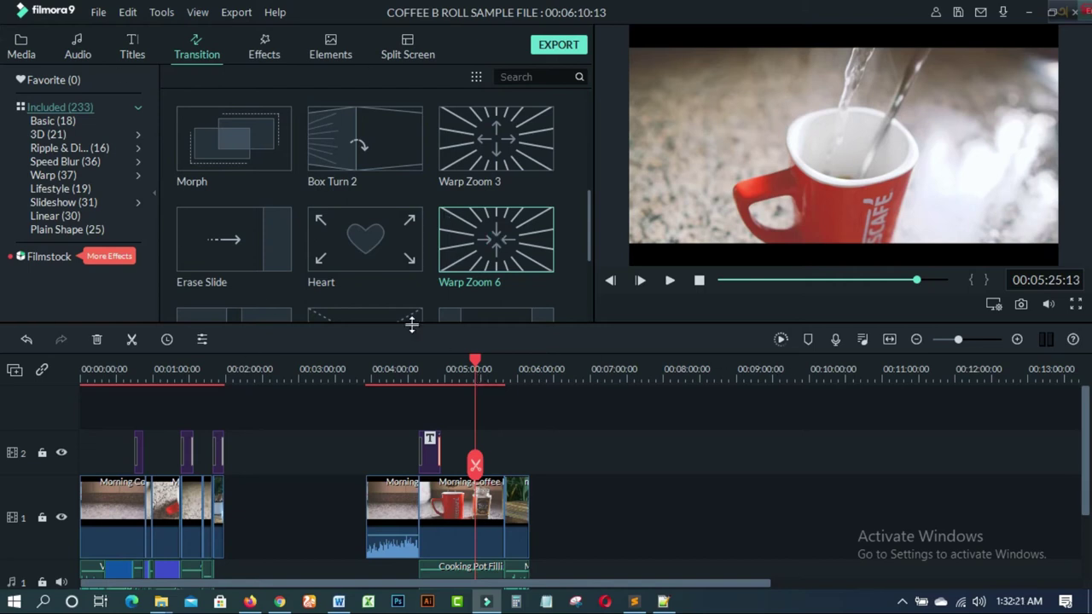
Step: Open the local MP4 export settings and examine the video name and the save folder without changing them
left_click(101, 14)
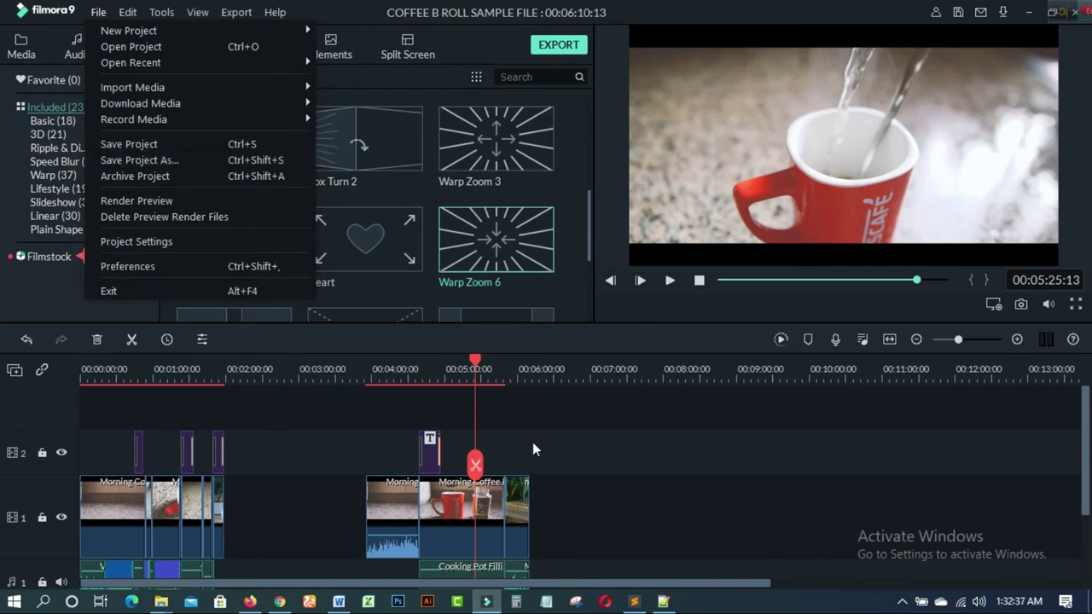
left_click(560, 49)
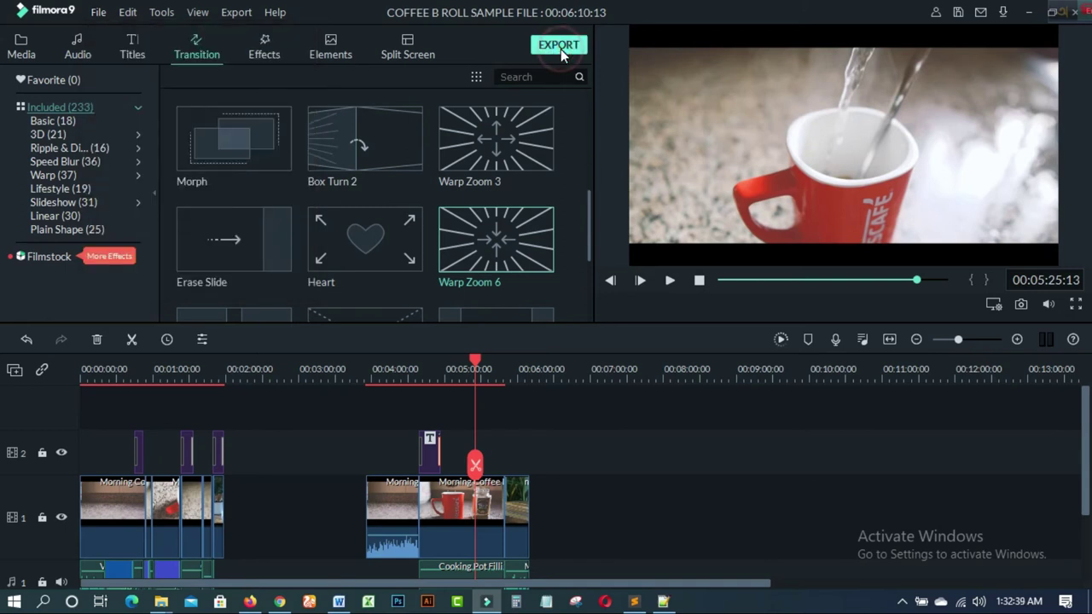
left_click(560, 49)
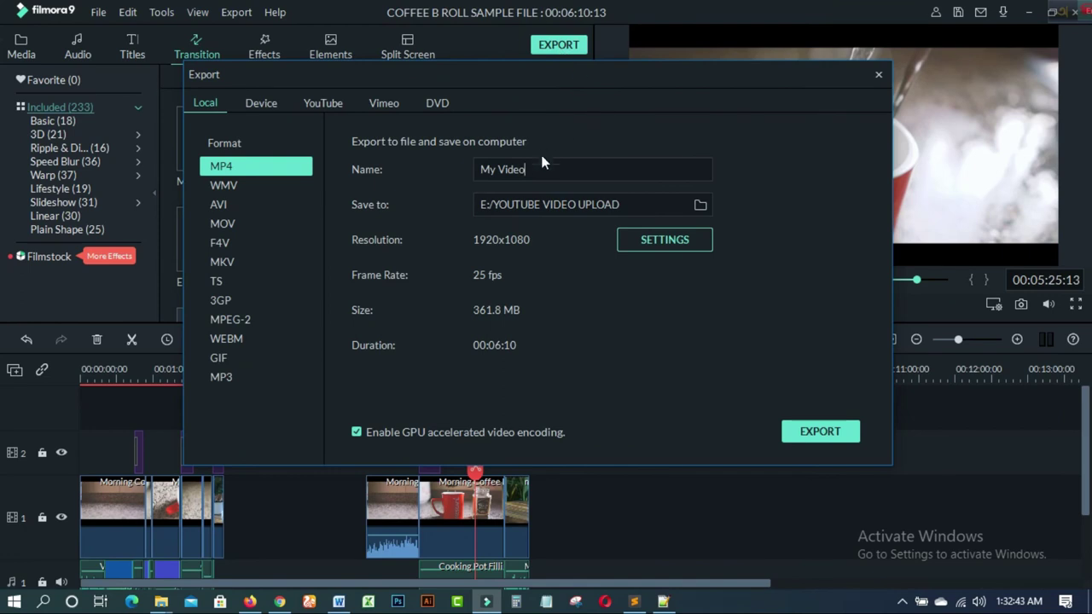
left_click_drag(544, 173, 480, 169)
left_click(698, 206)
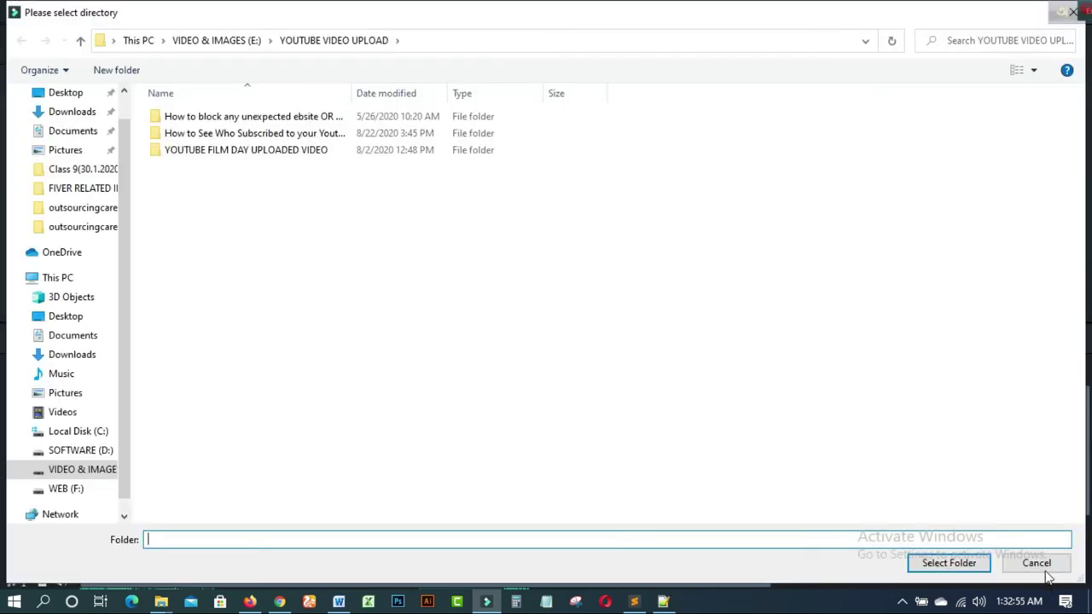
left_click(1044, 568)
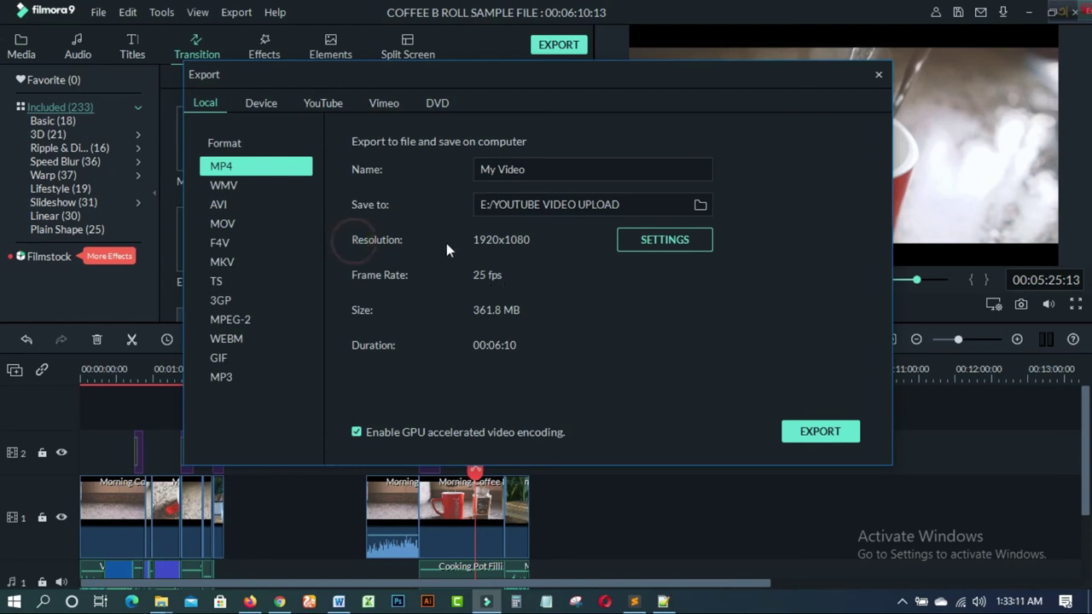
Step: Start exporting My Video as a 1920x1080 MP4, then abort the export and close the export settings
left_click(544, 242)
left_click(818, 433)
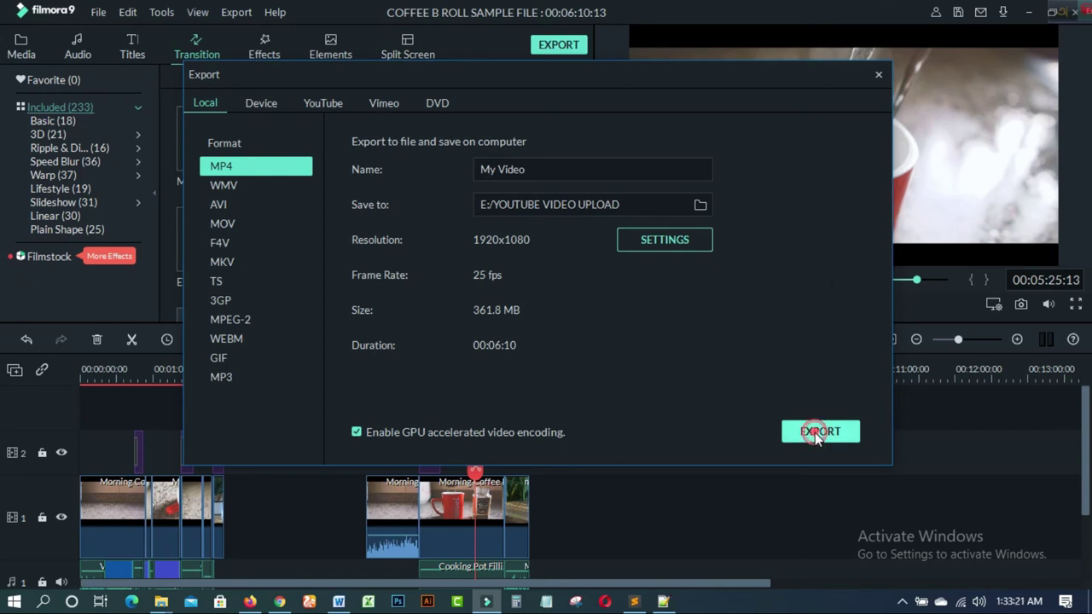
left_click(815, 432)
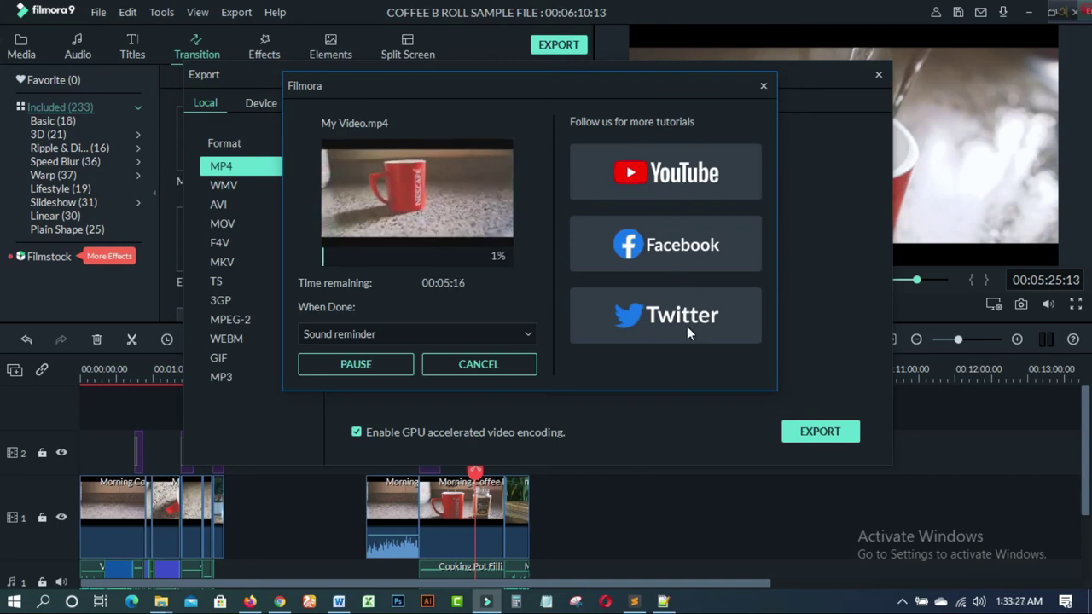
left_click(763, 89)
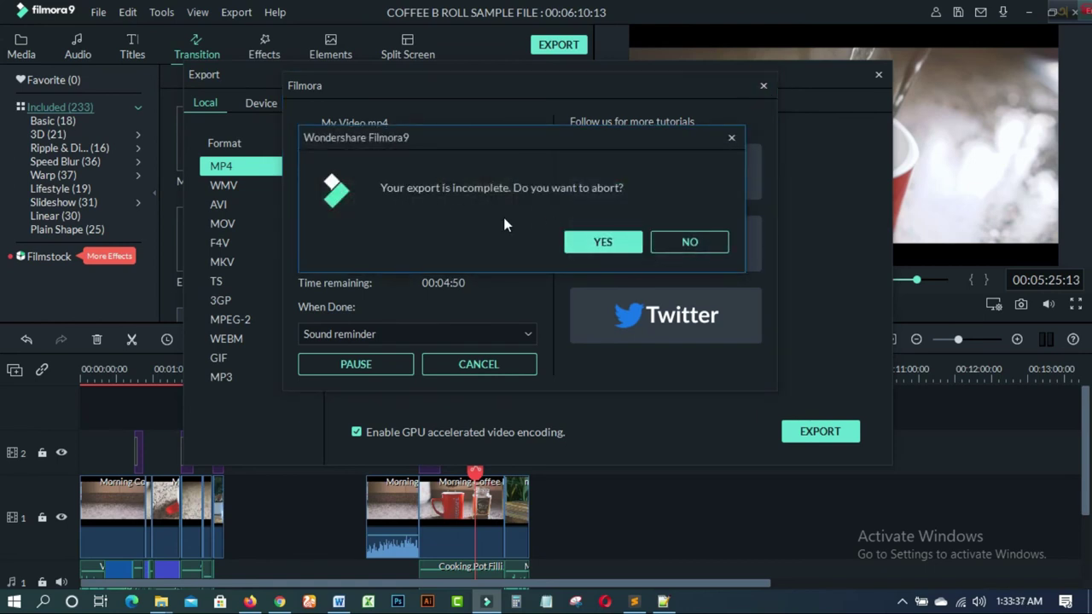
left_click(606, 238)
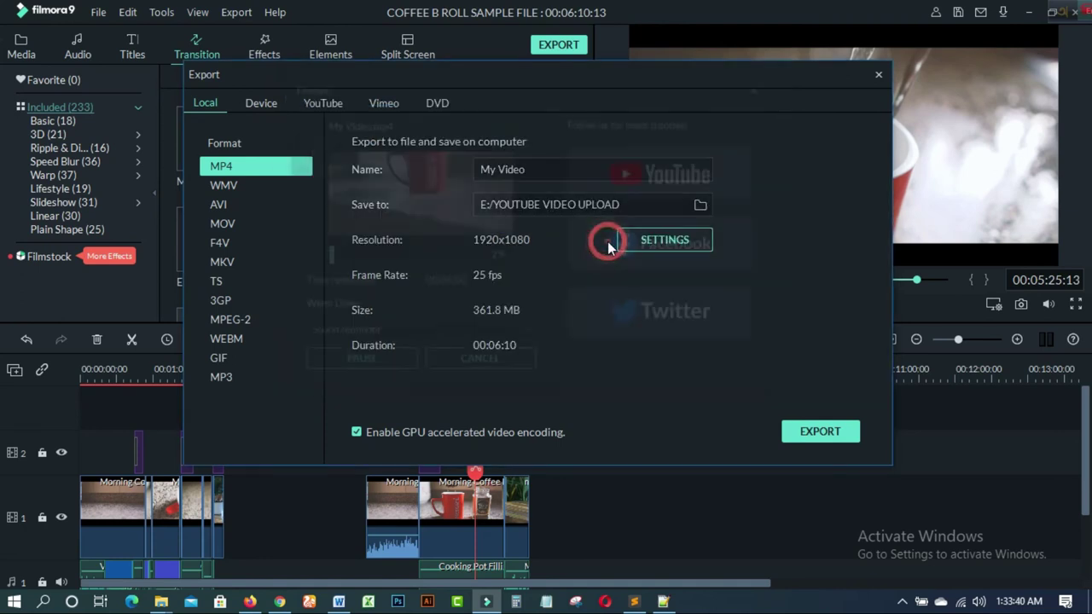
left_click(875, 76)
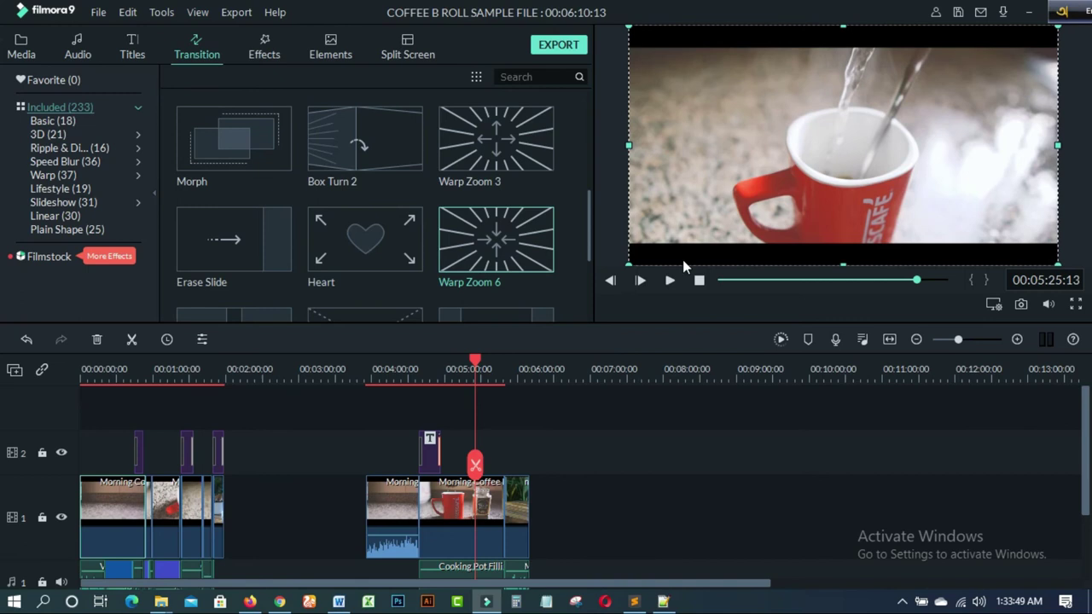
Step: Switch to Chrome, show the Dropbox Apps folder and dismiss the New for you notice
mouse_move(279, 601)
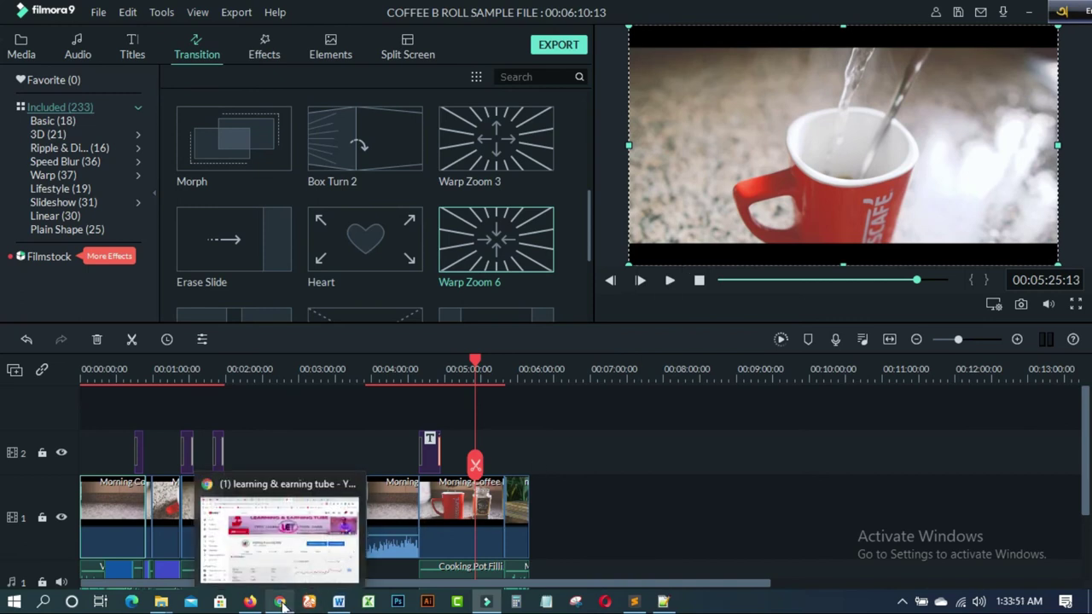
left_click(292, 558)
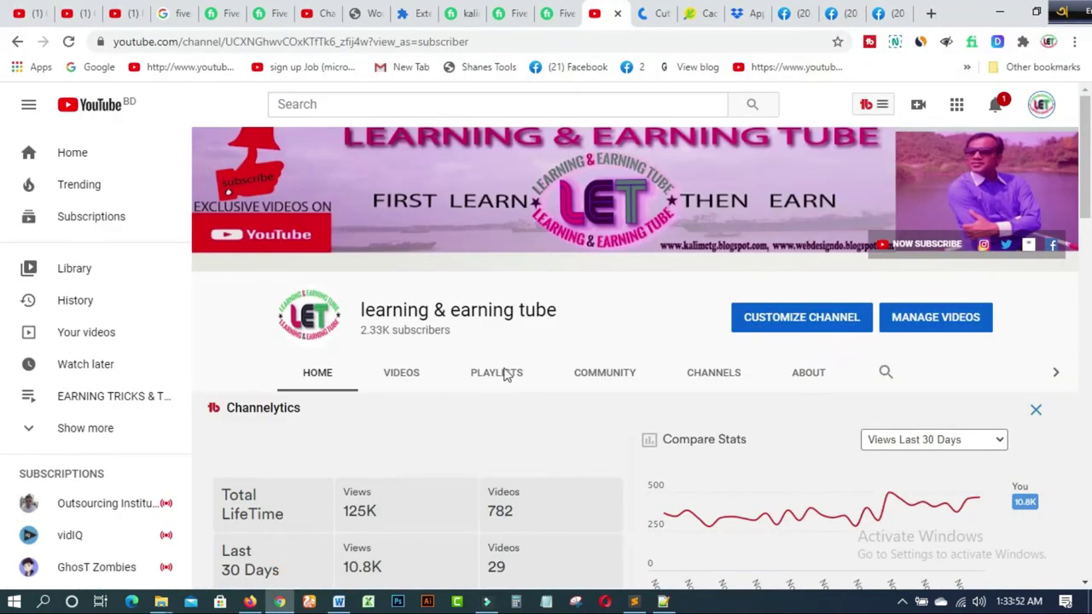
left_click(747, 15)
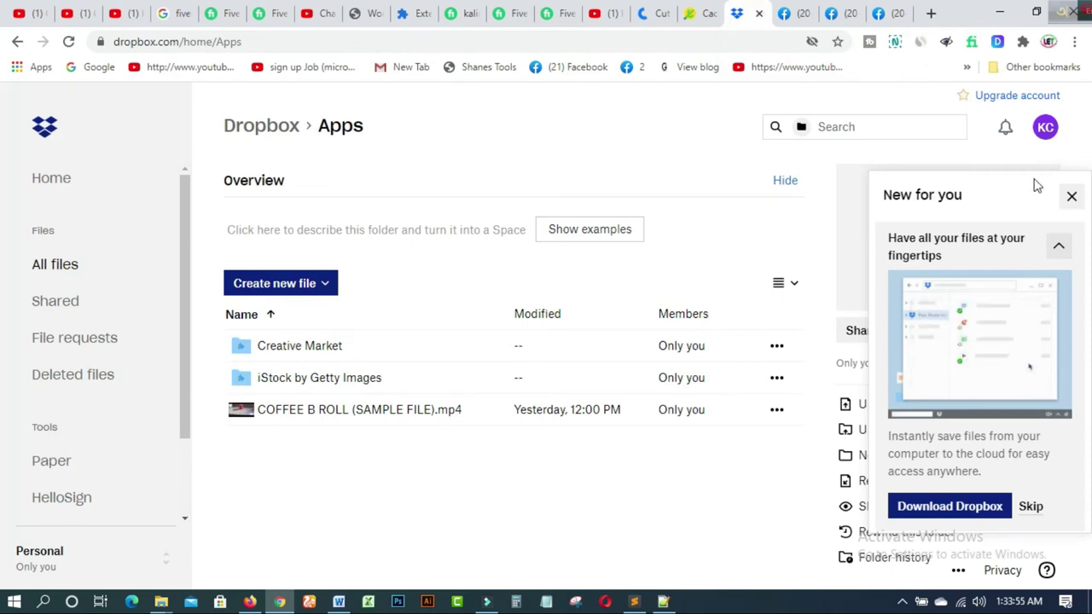
left_click(1072, 198)
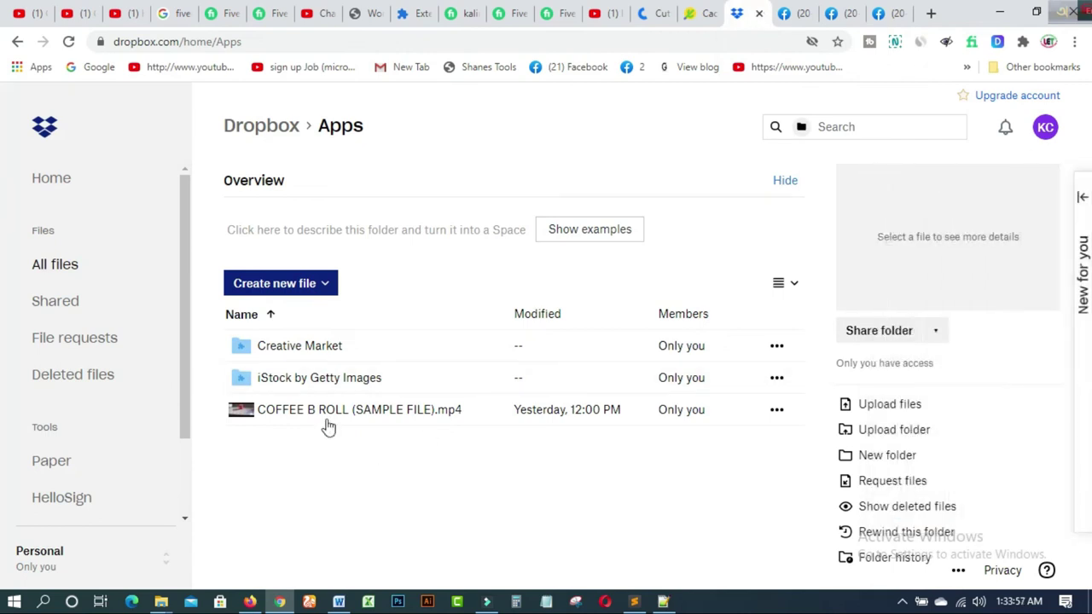
Step: Copy the sharing link of COFFEE B ROLL (SAMPLE FILE).mp4 in the Dropbox Apps folder
mouse_move(480, 410)
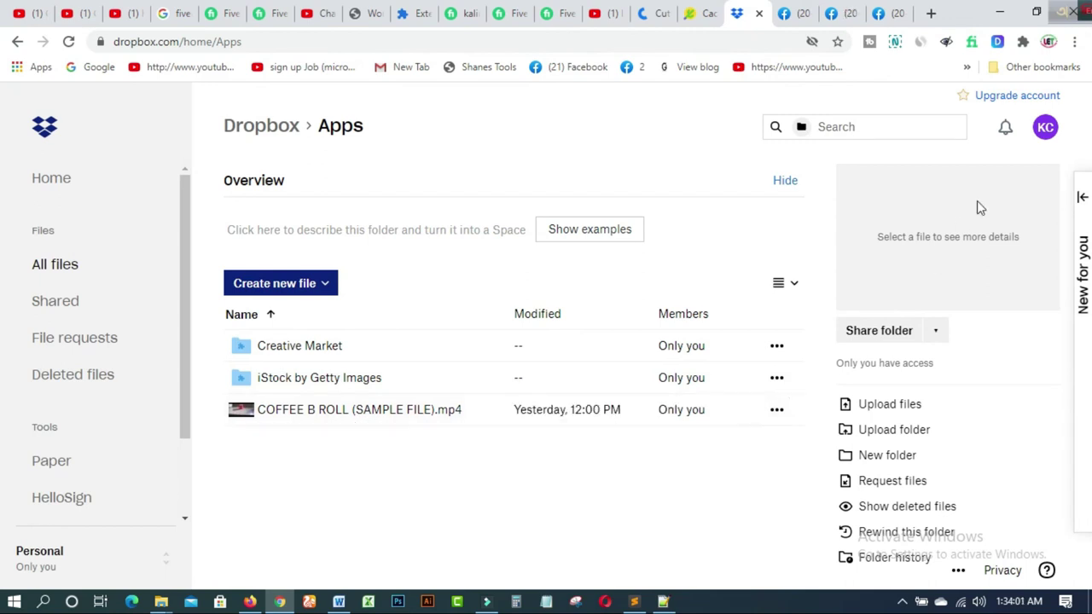
left_click(1046, 129)
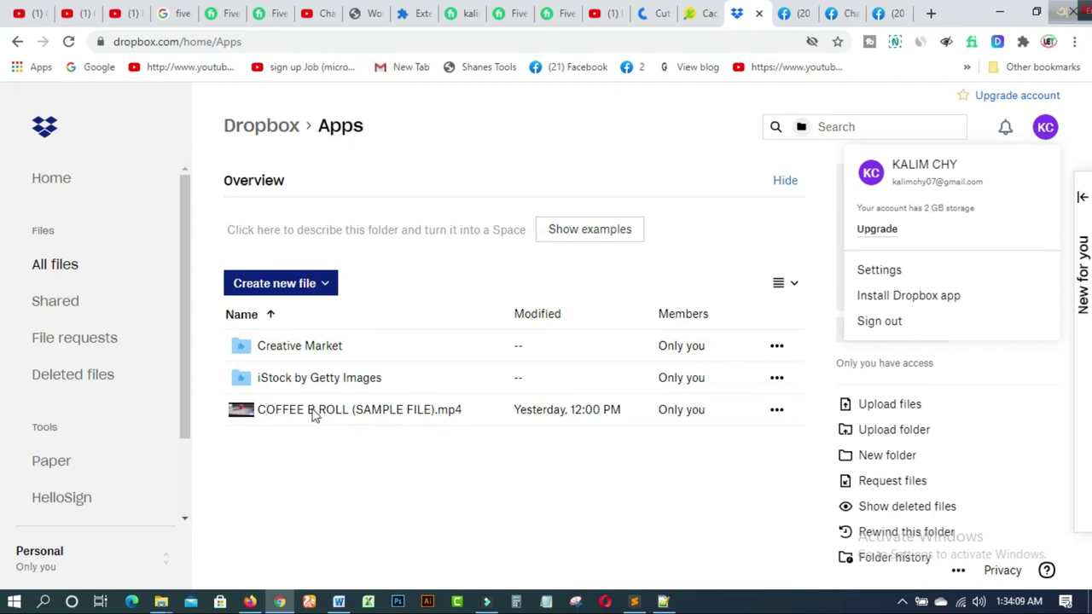
right_click(538, 414)
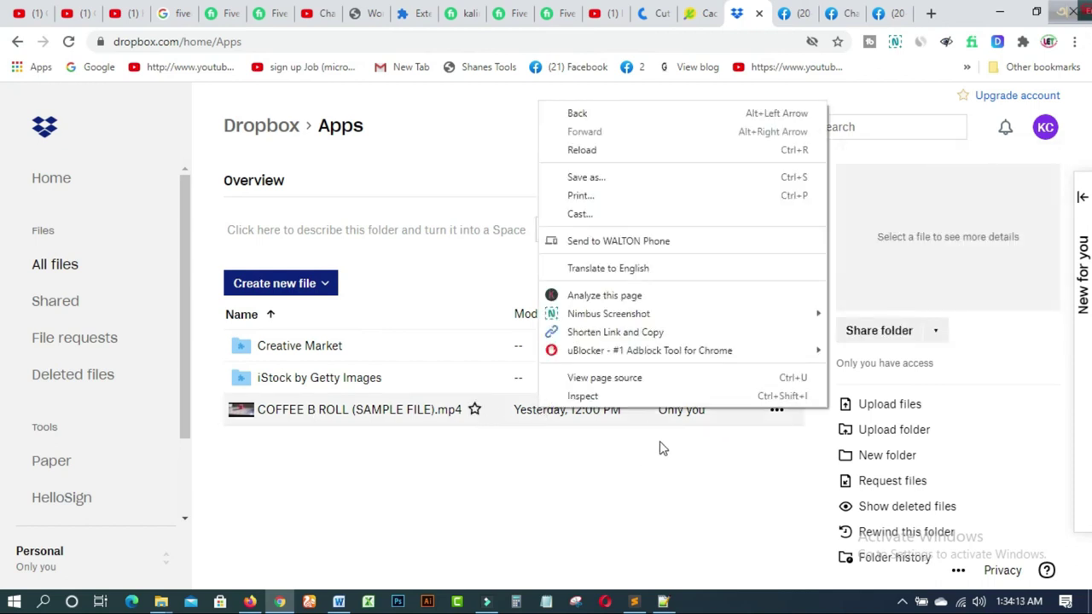
left_click(683, 502)
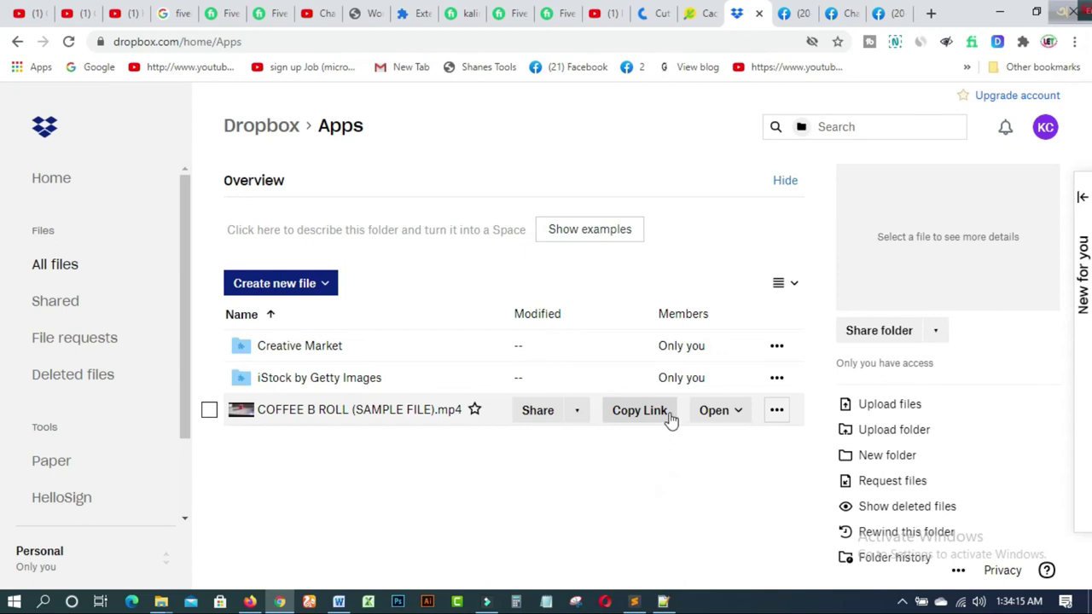
left_click(641, 413)
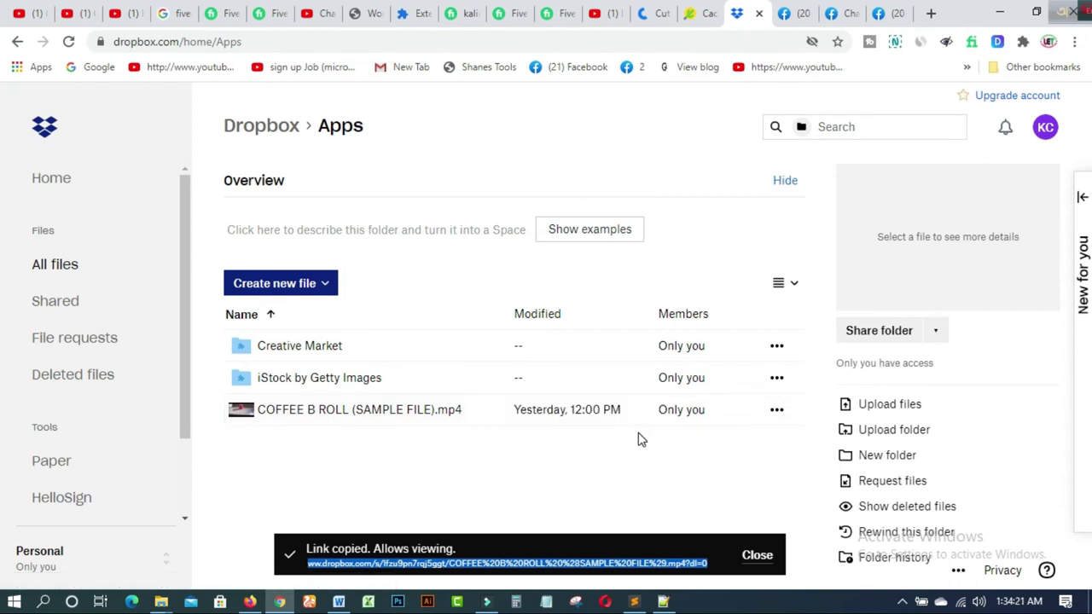
Step: Open the copied Dropbox link to the coffee B-roll sample file in a new browser tab
left_click(930, 13)
right_click(693, 41)
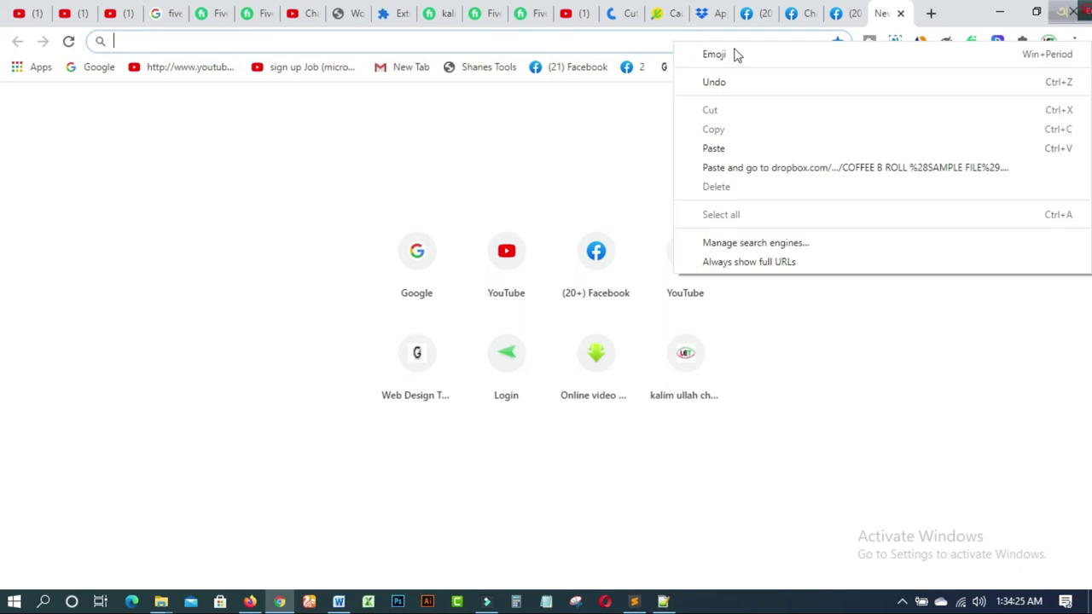
left_click(726, 150)
left_click(685, 71)
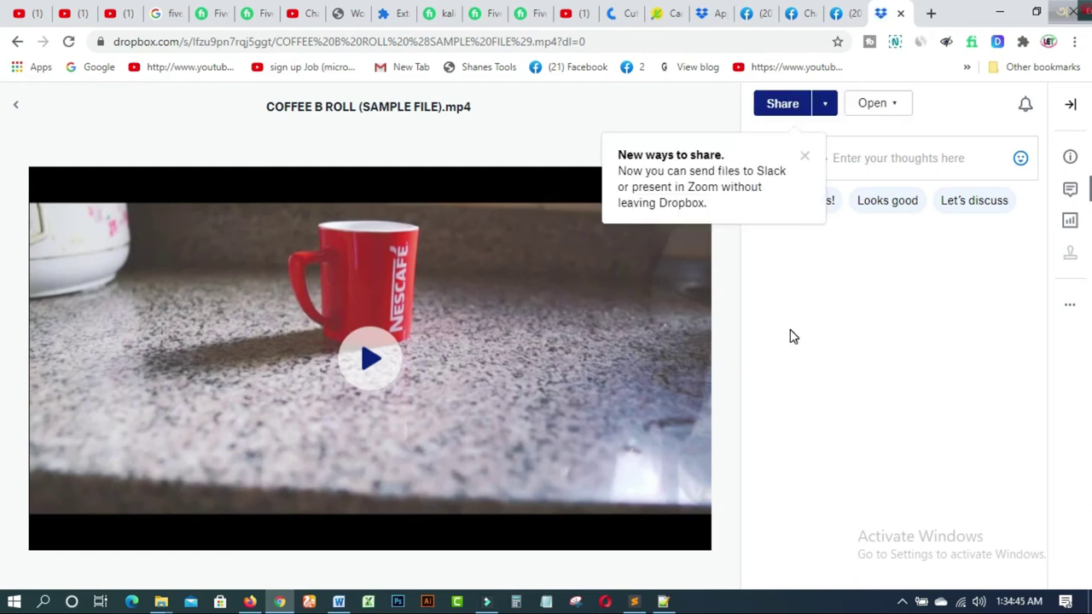
Step: Change the ending of the Dropbox file link to dl=1 and copy the whole modified link
left_click(602, 41)
left_click(602, 41)
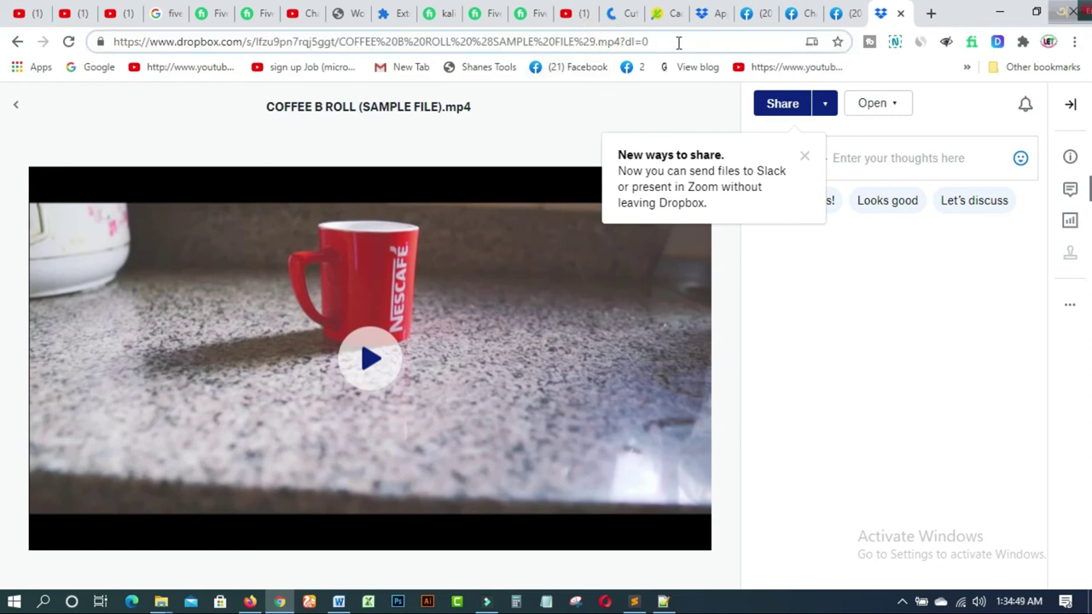
key("BackSpace")
type("1")
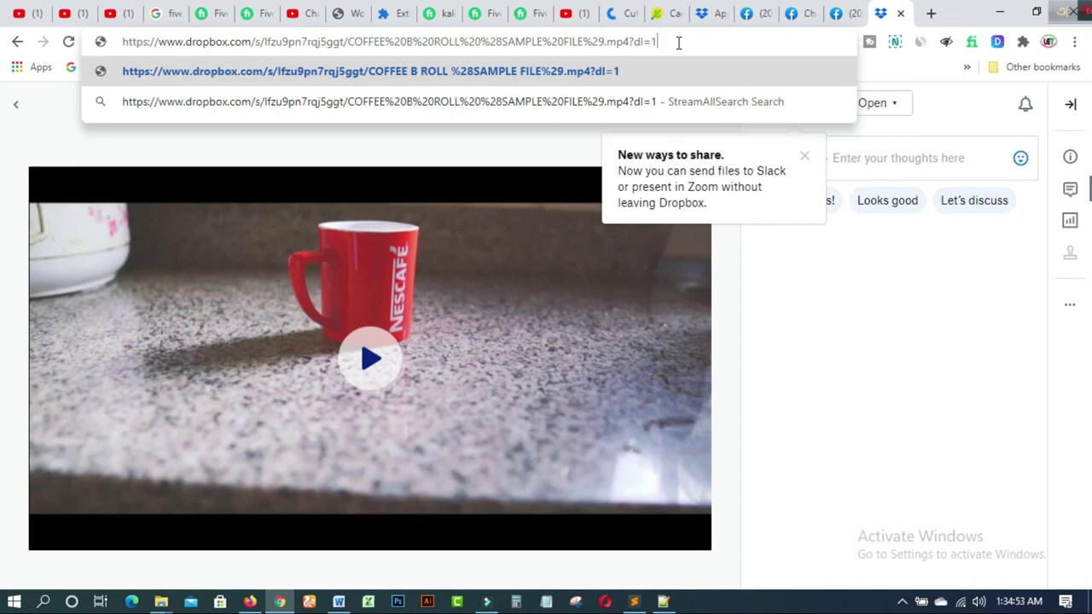
key("ctrl+a")
right_click(635, 41)
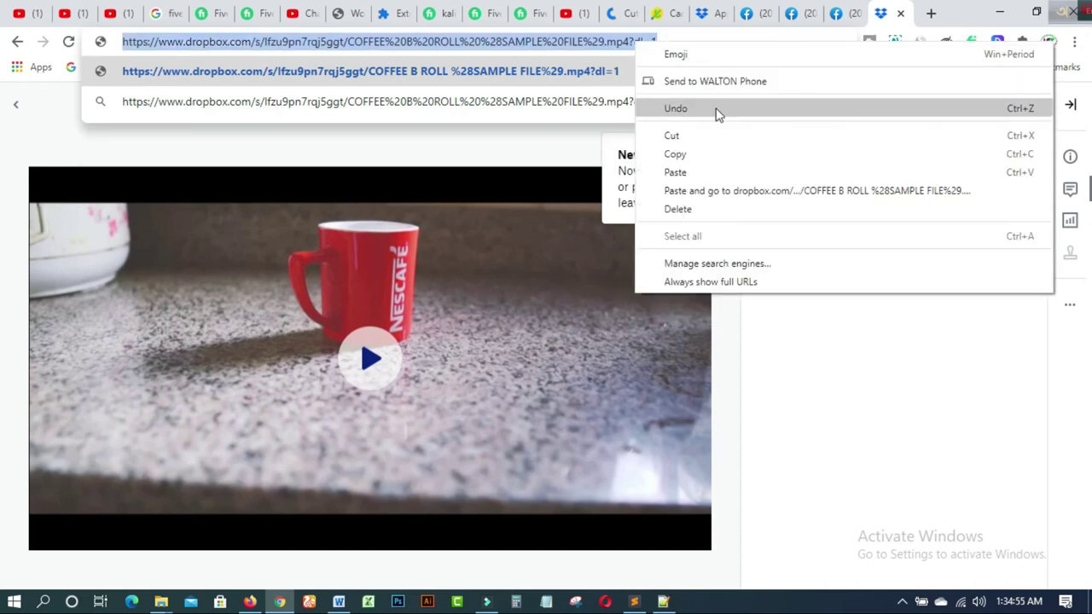
left_click(688, 158)
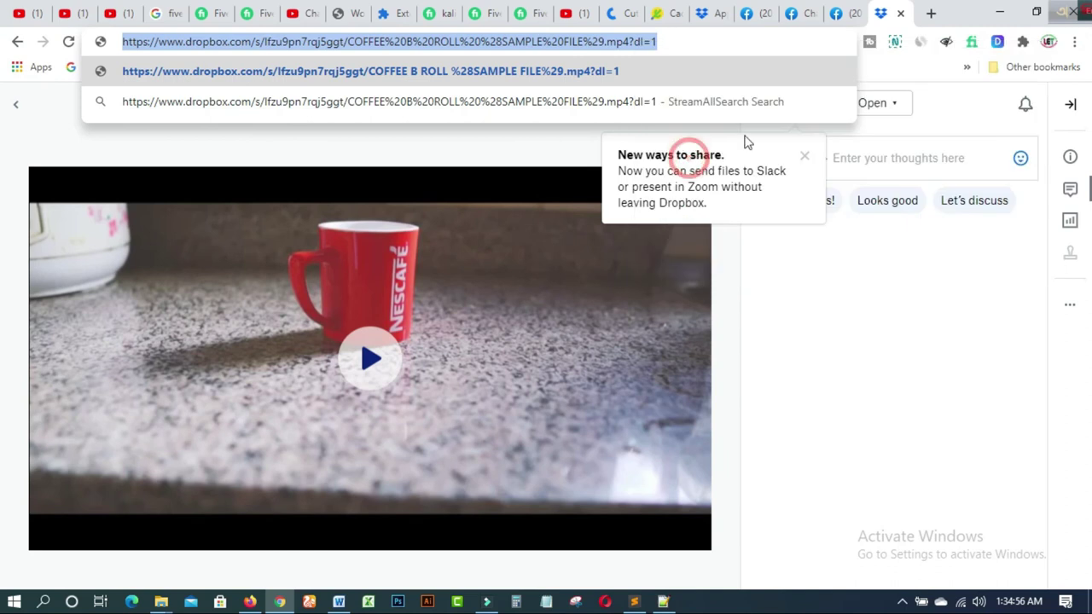
Step: Load the modified dl=1 link in another new tab to start downloading the coffee B-roll sample file
left_click(932, 13)
right_click(762, 46)
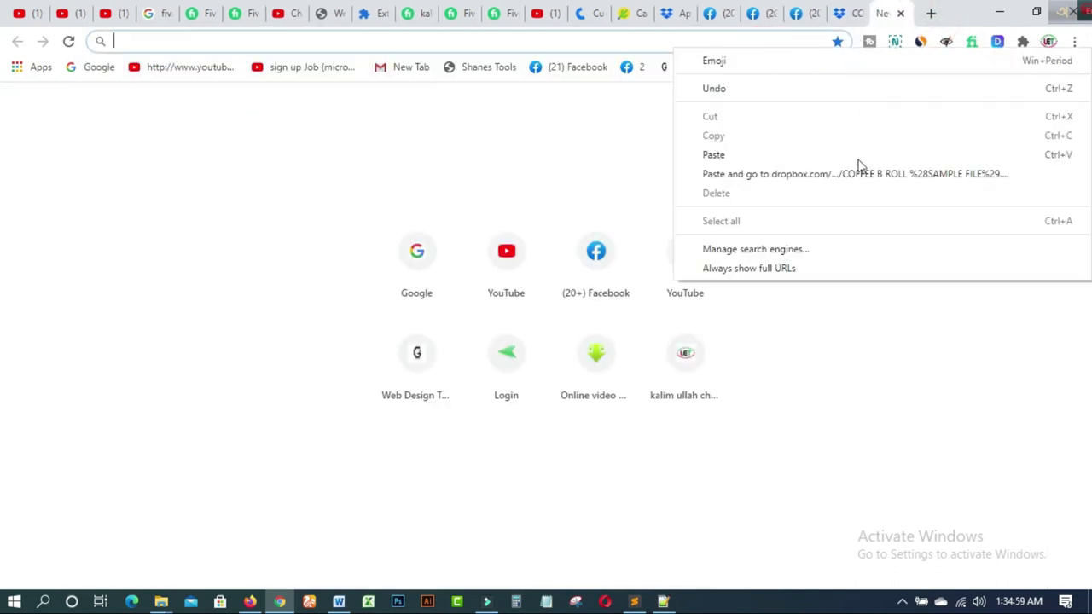
left_click(735, 156)
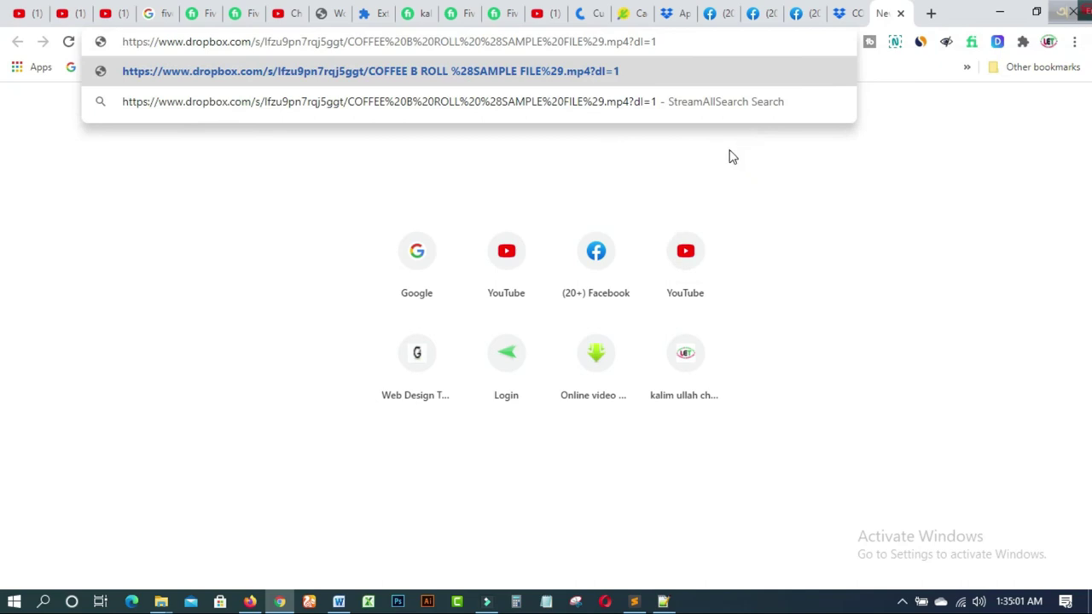
left_click(602, 71)
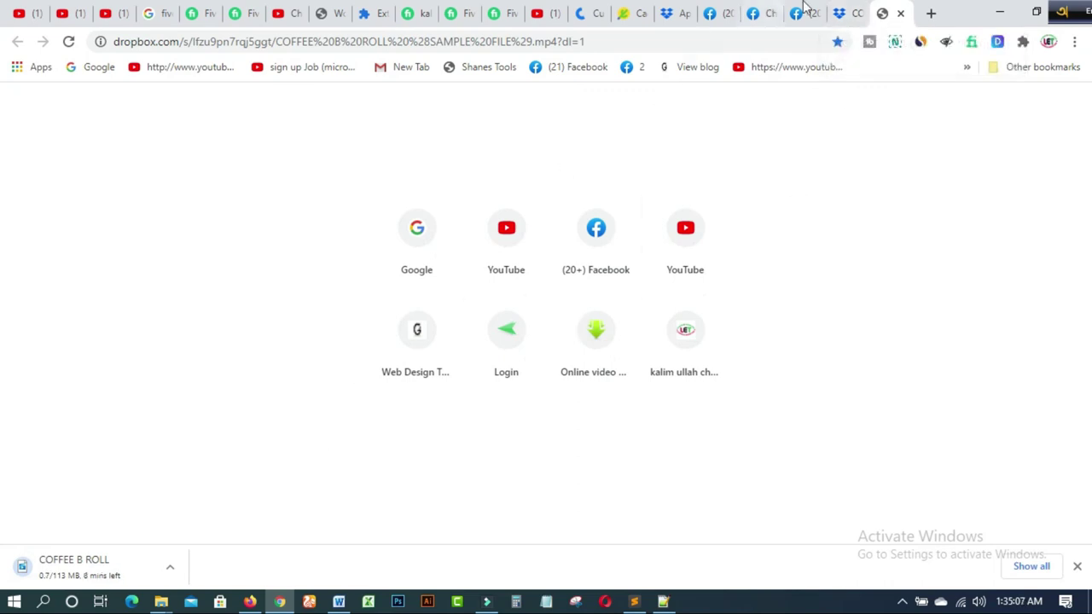
Step: Review the dl=1 ending of the link in the Dropbox preview tab and return to the download tab
left_click(855, 16)
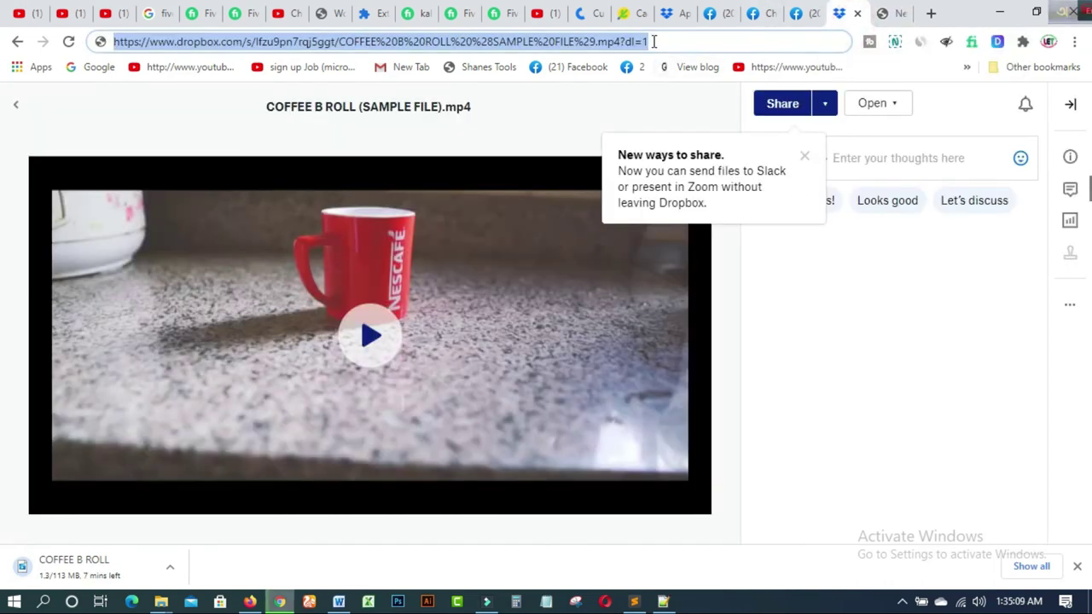
left_click(653, 41)
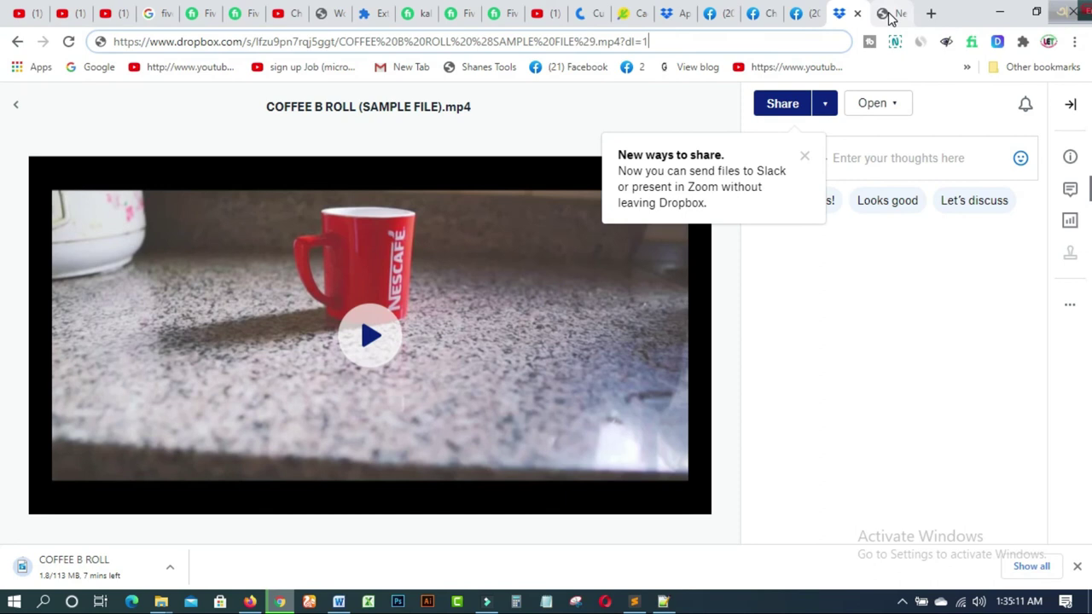
left_click(888, 14)
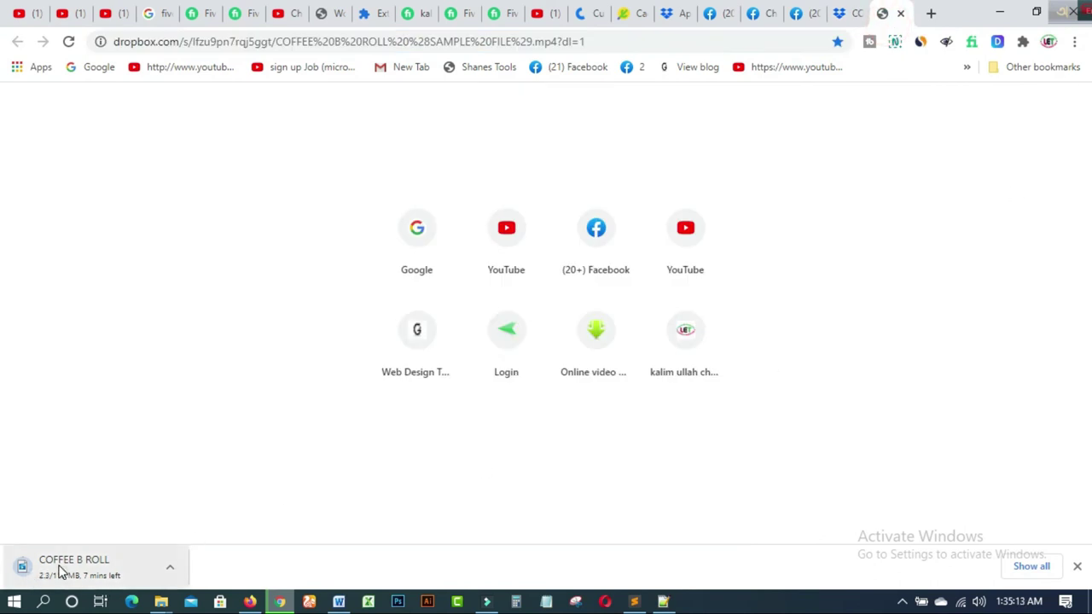